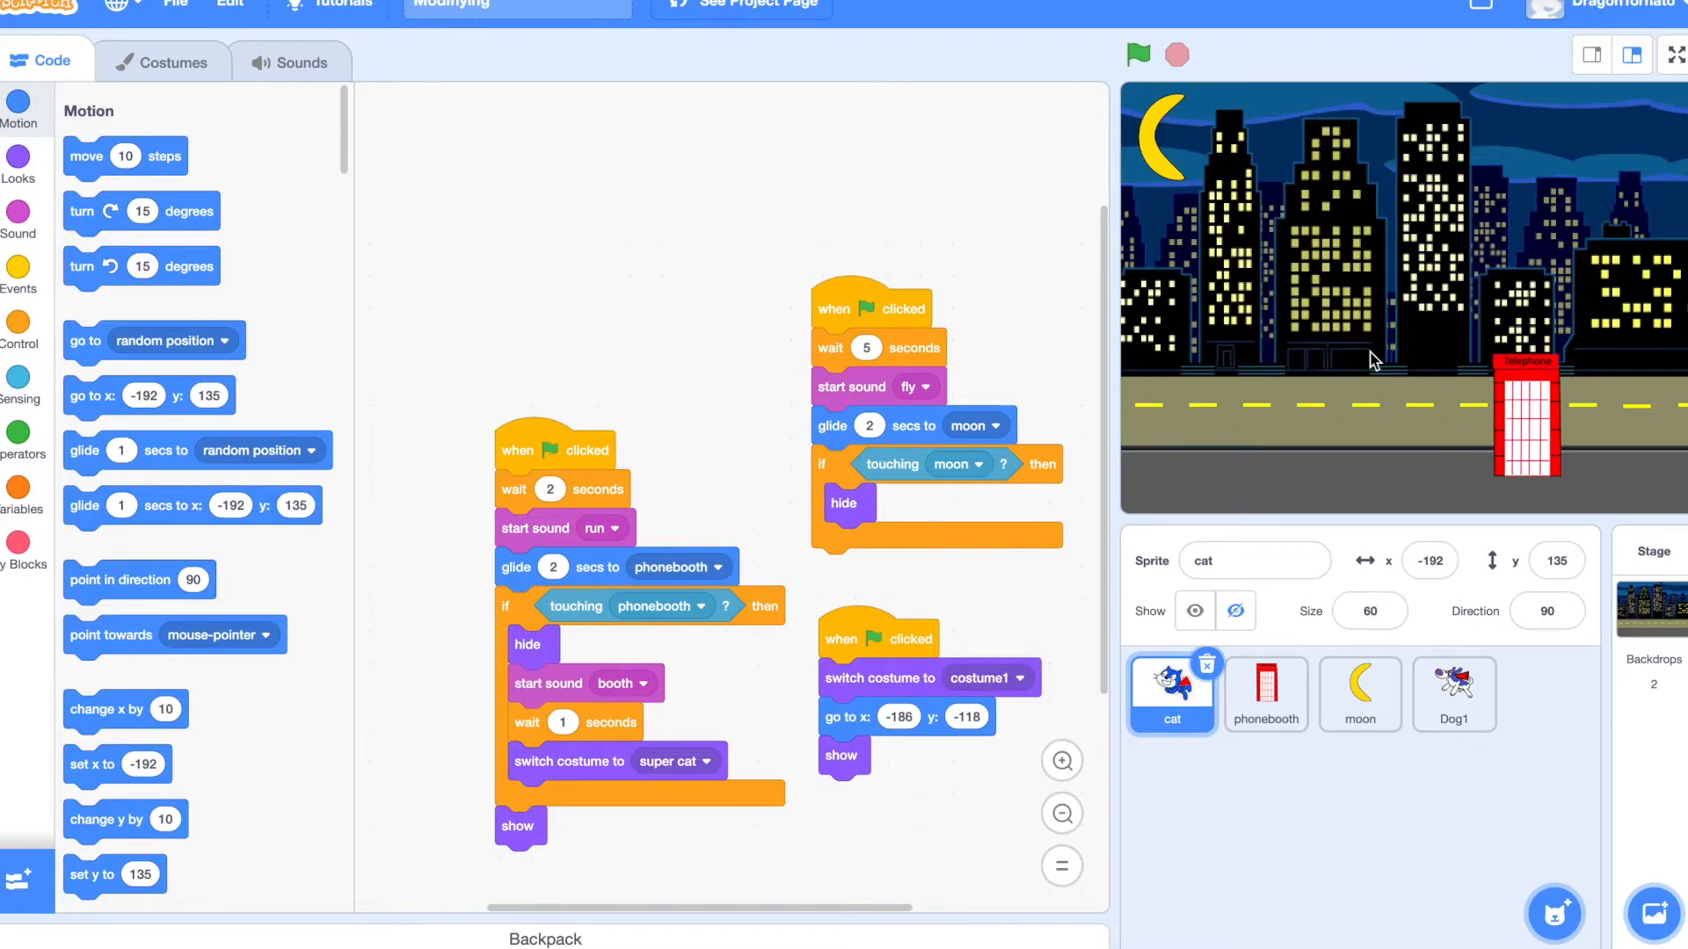
- Duplicate the Dog1 sprite's dog1-a costume and flip the copy horizontally
left_click(186, 80)
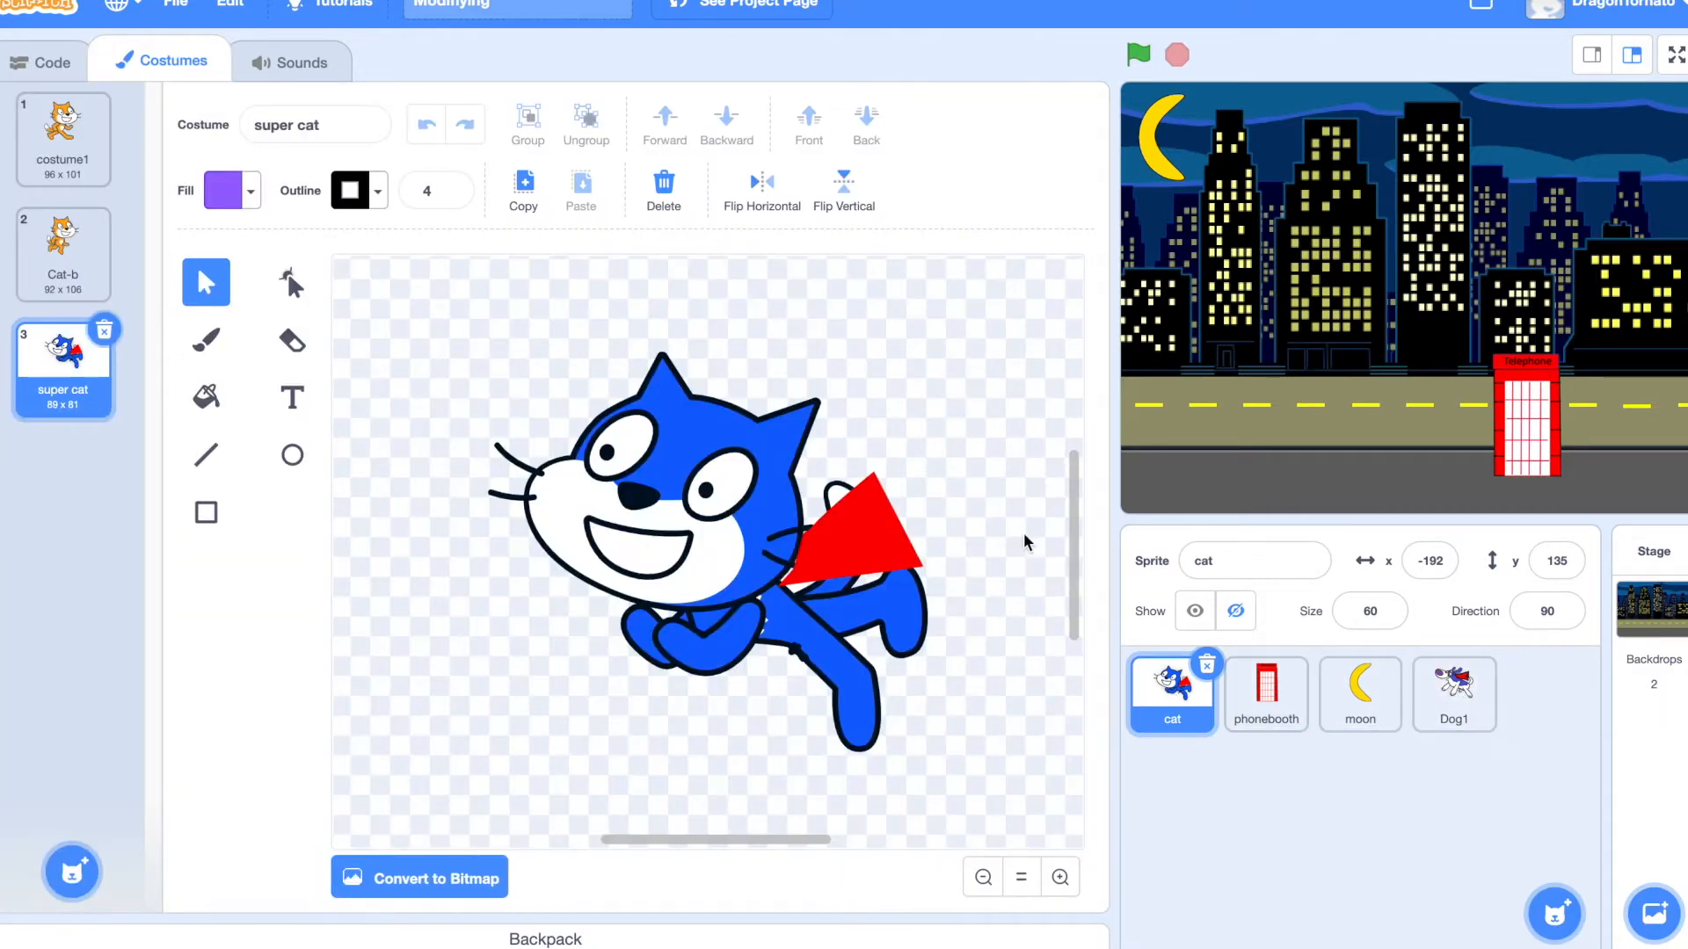
left_click(1476, 713)
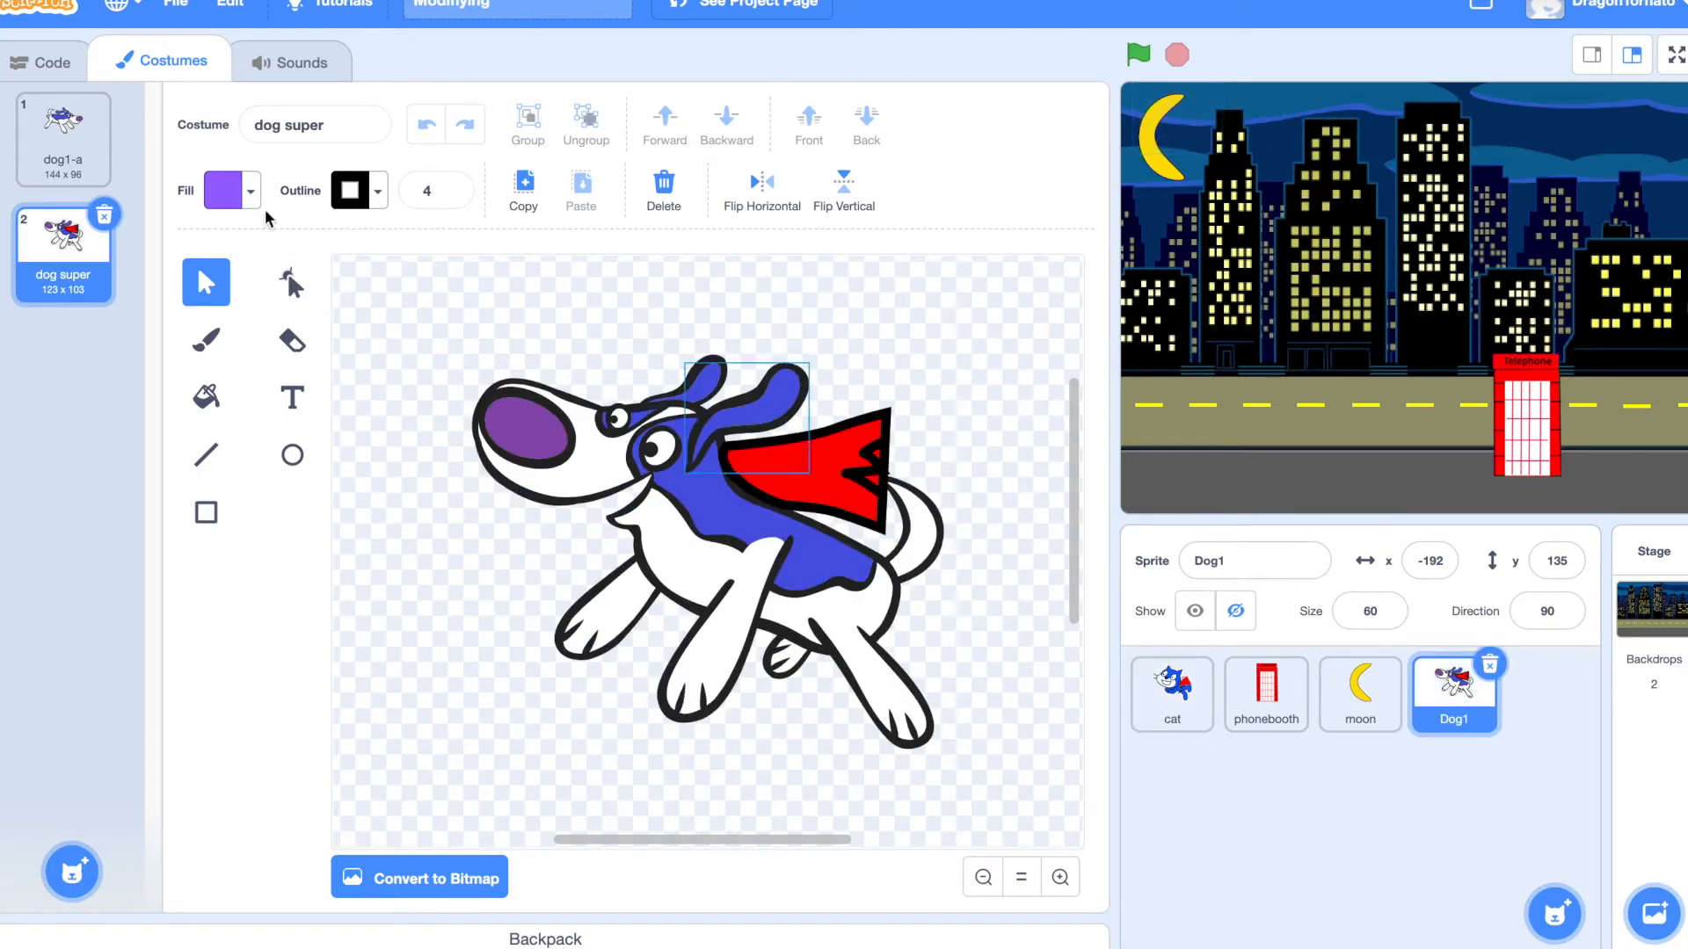
left_click(63, 136)
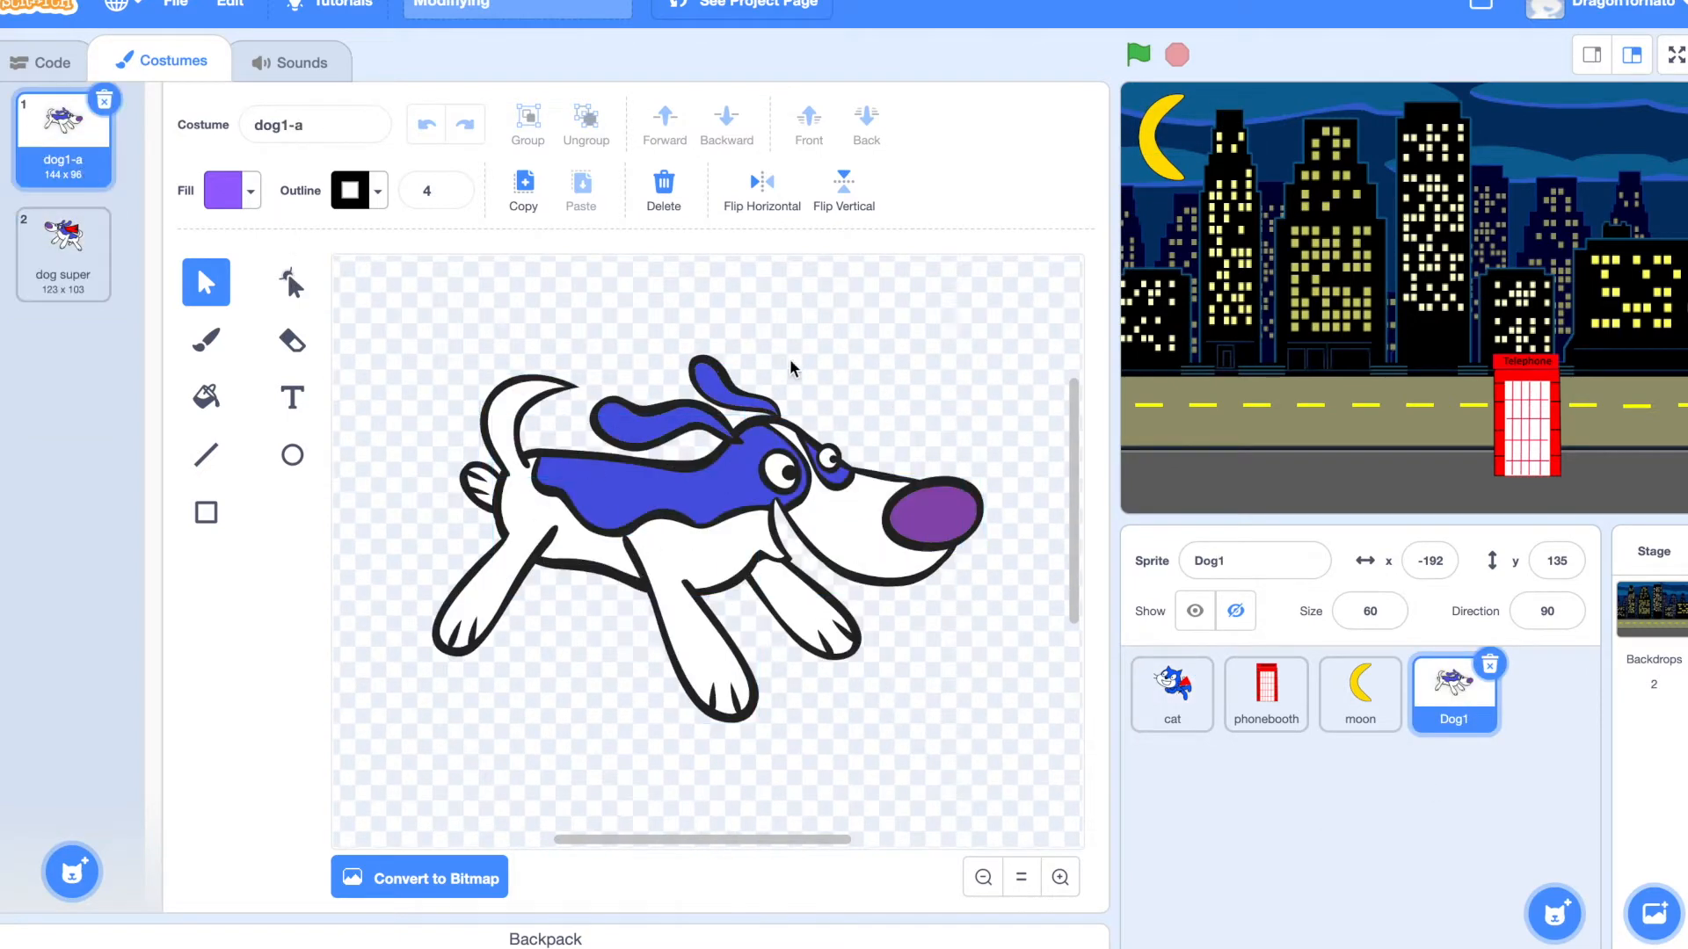
right_click(35, 154)
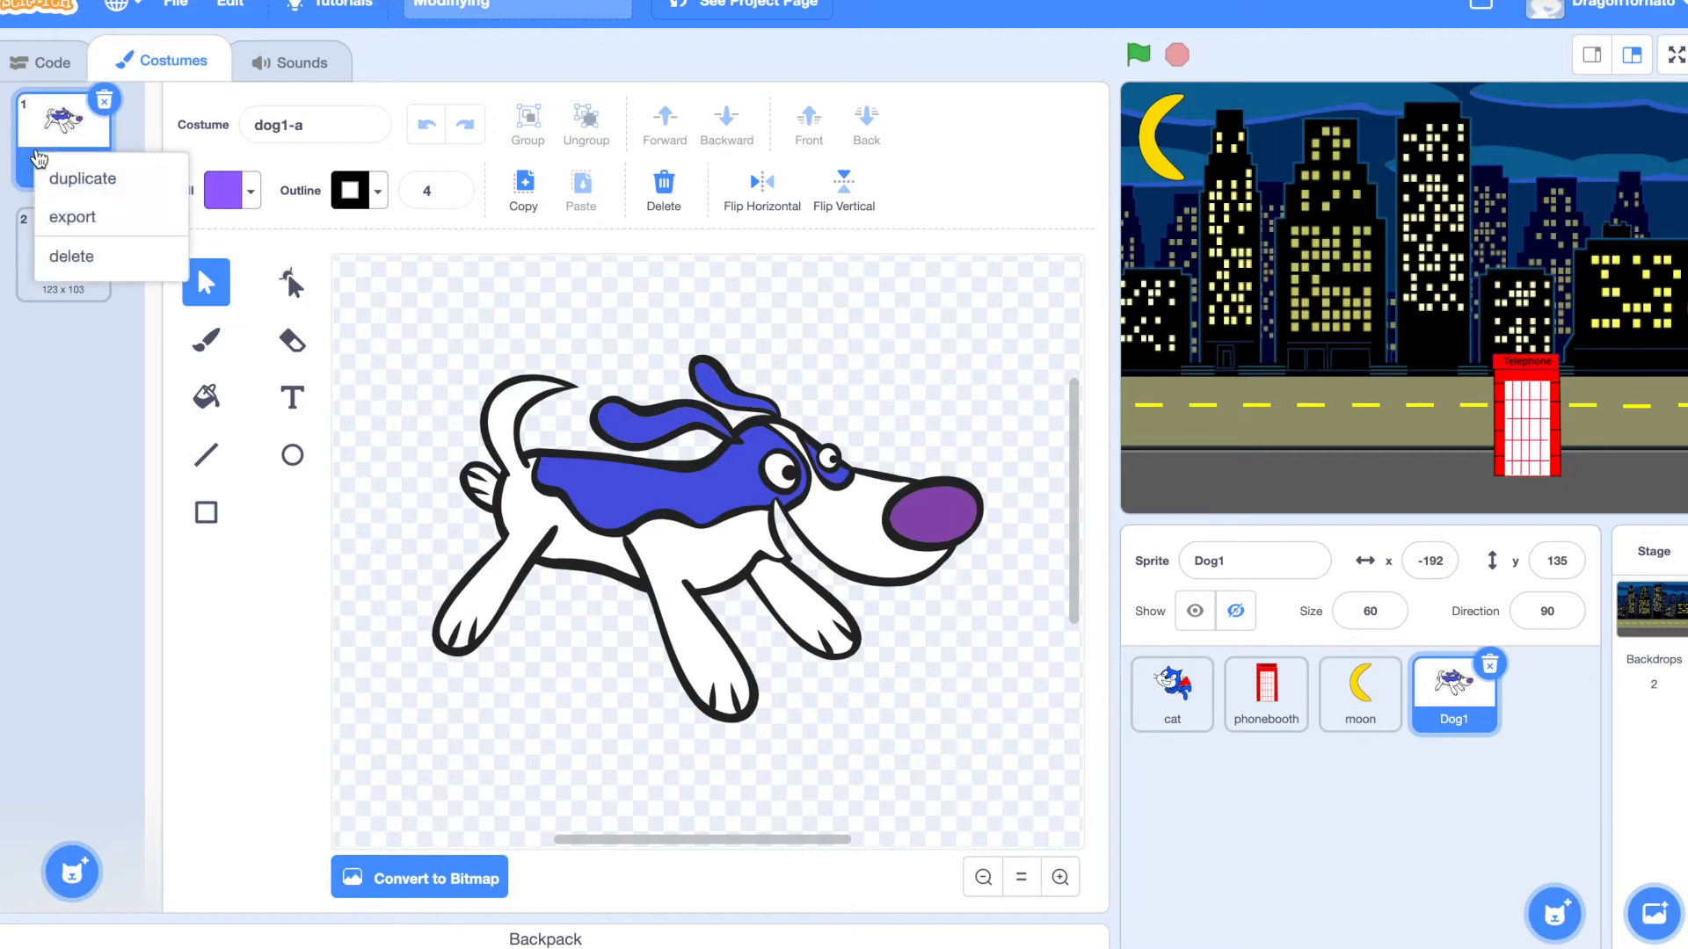
left_click(55, 391)
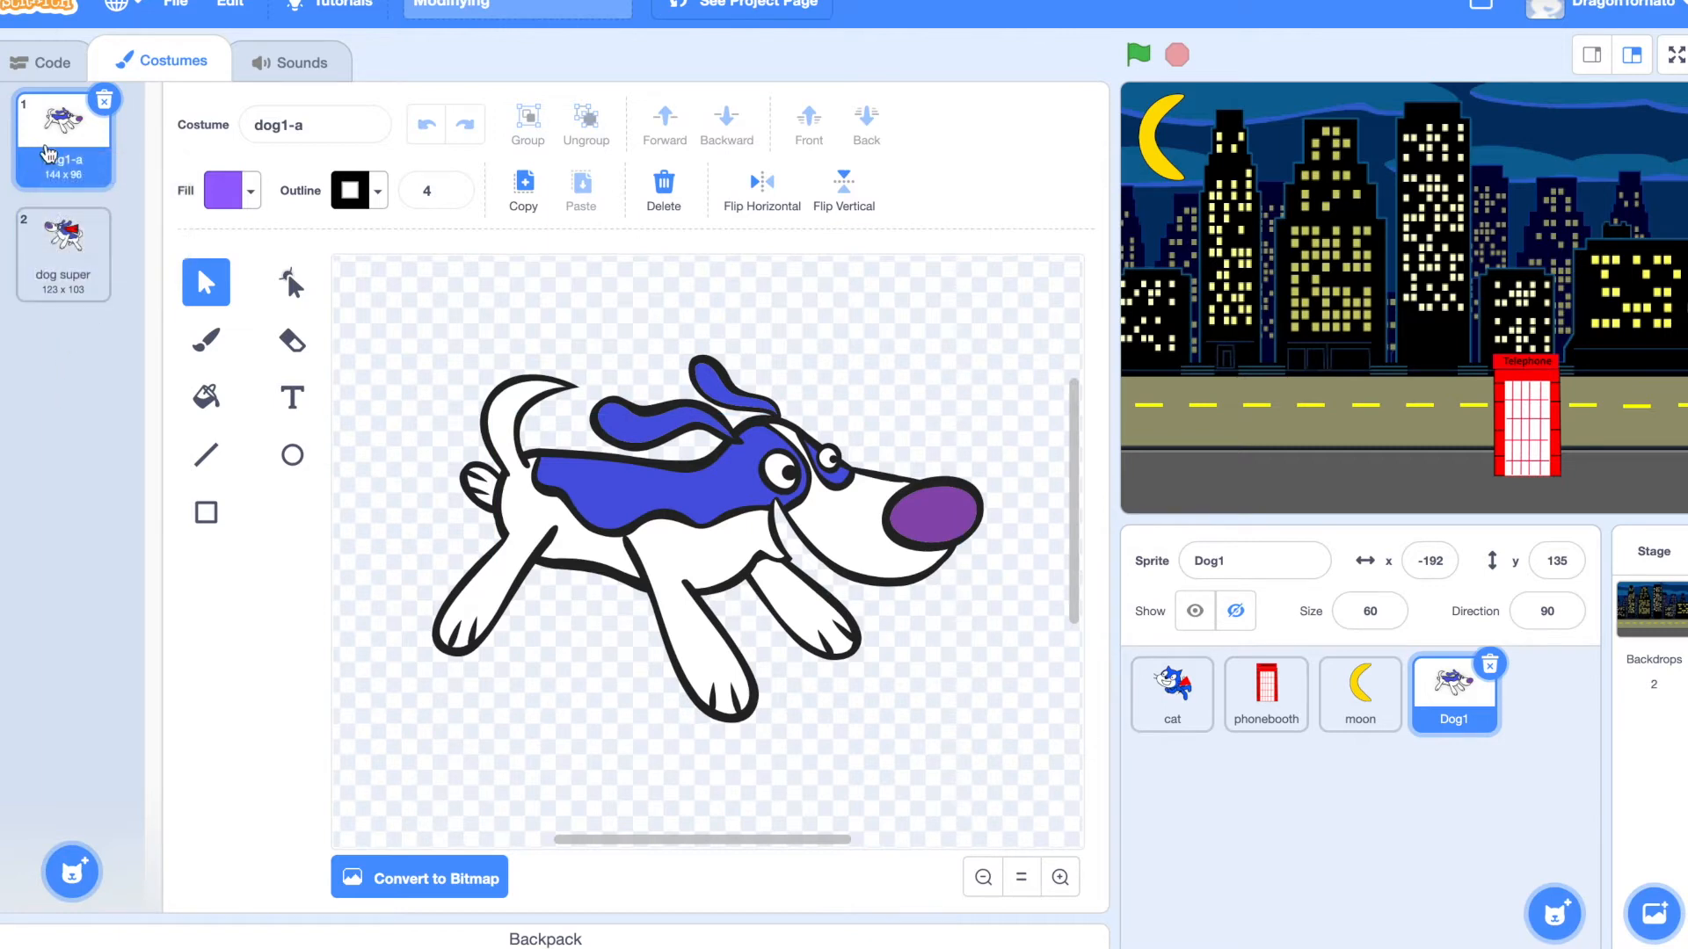
right_click(49, 154)
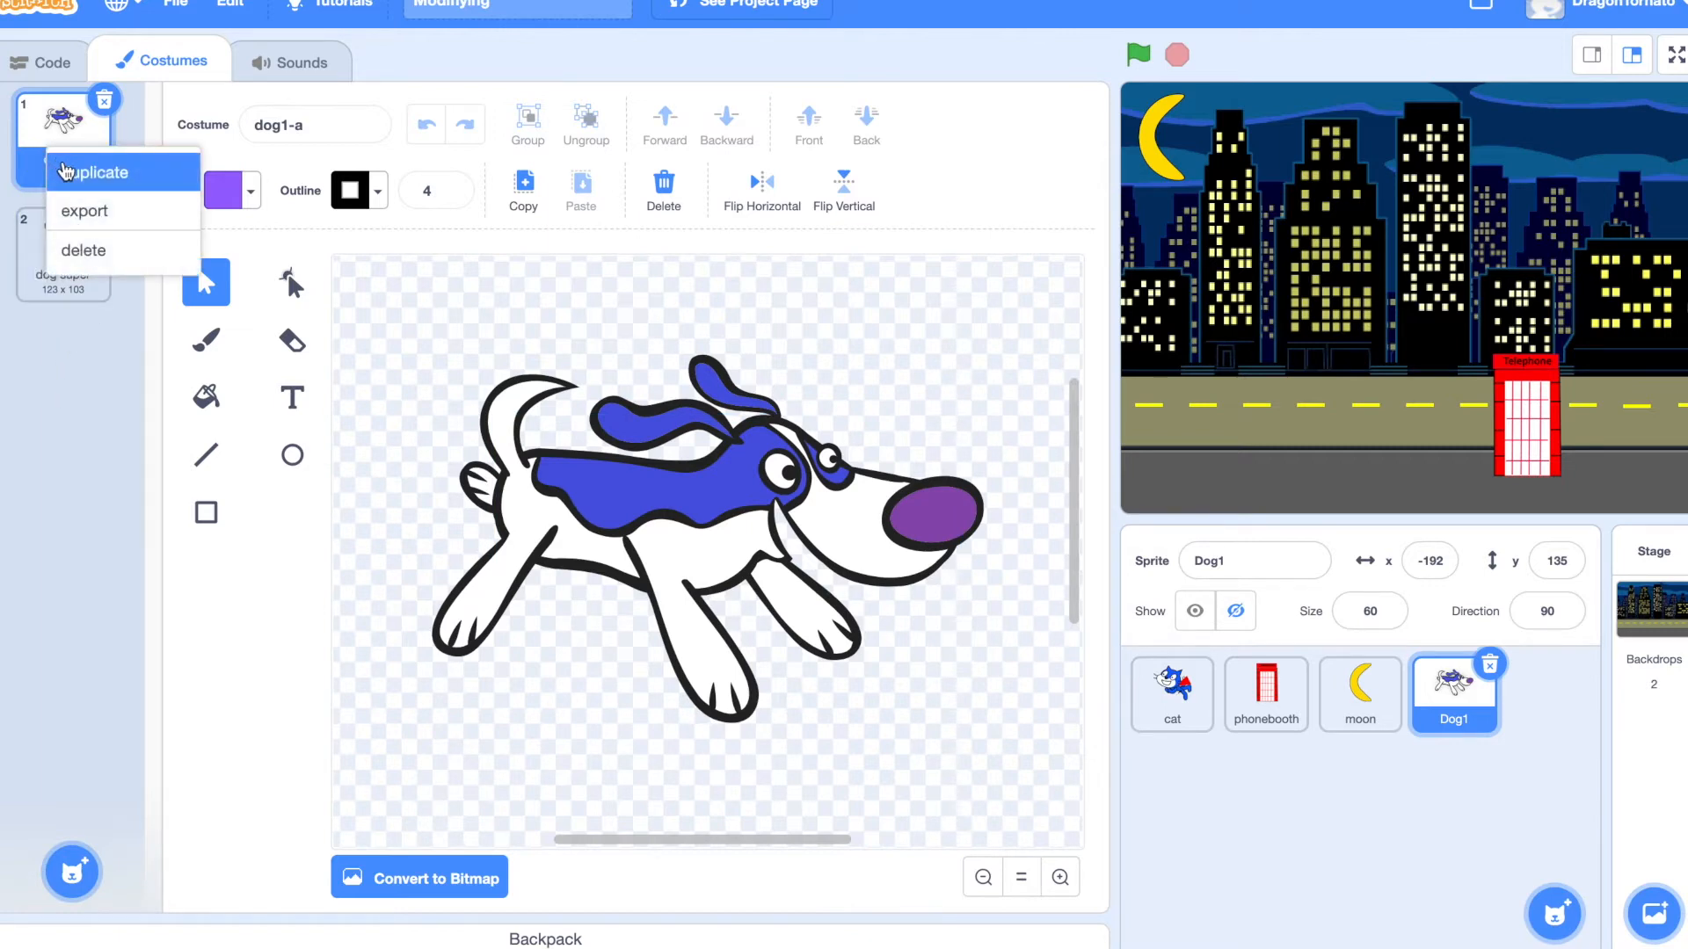
left_click(125, 178)
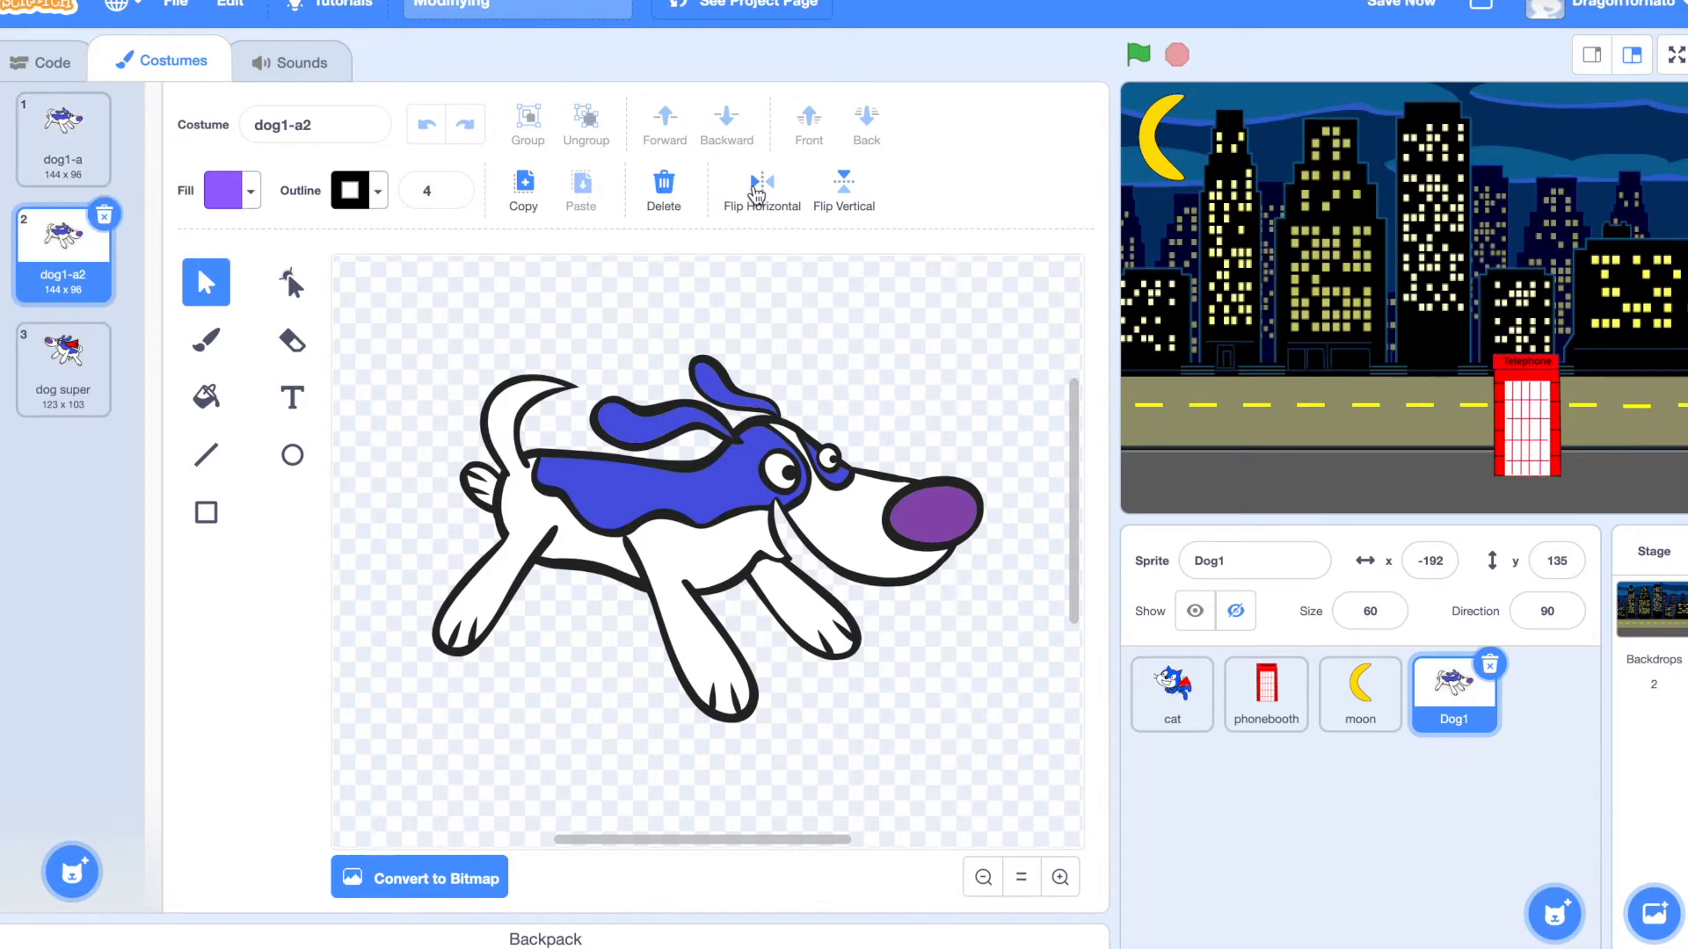
left_click(758, 189)
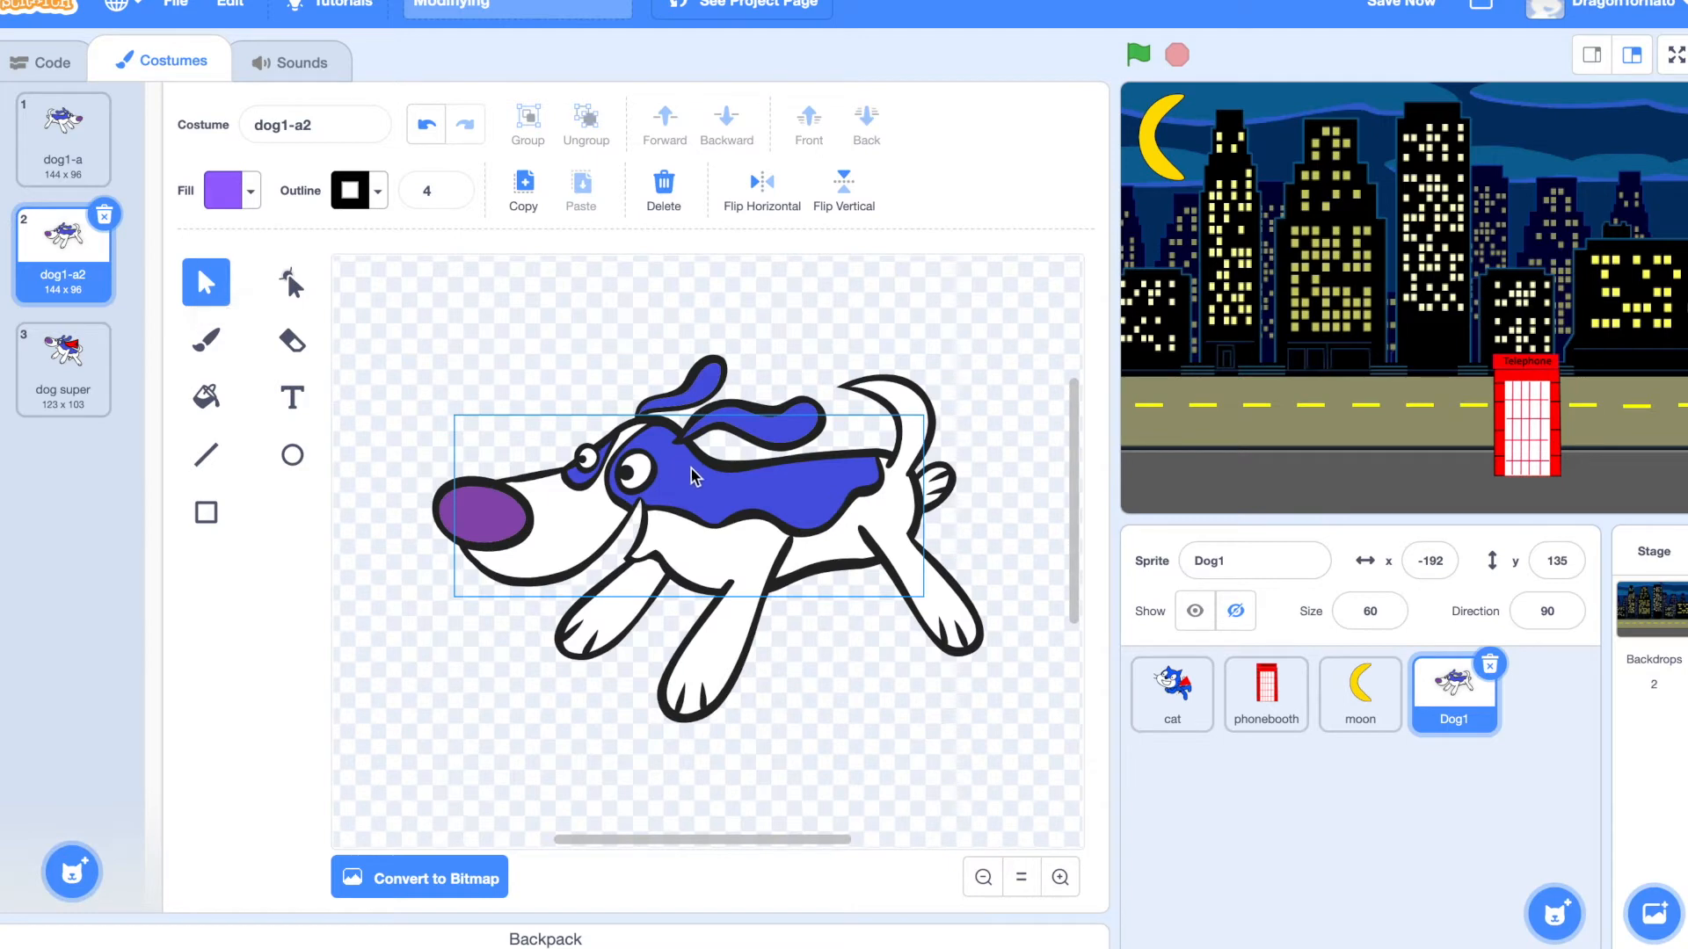
- Tilt the dog's body so the head points upward, and refit the nose and eyes onto the raised face
left_click(826, 517)
left_click_drag(689, 622, 635, 625)
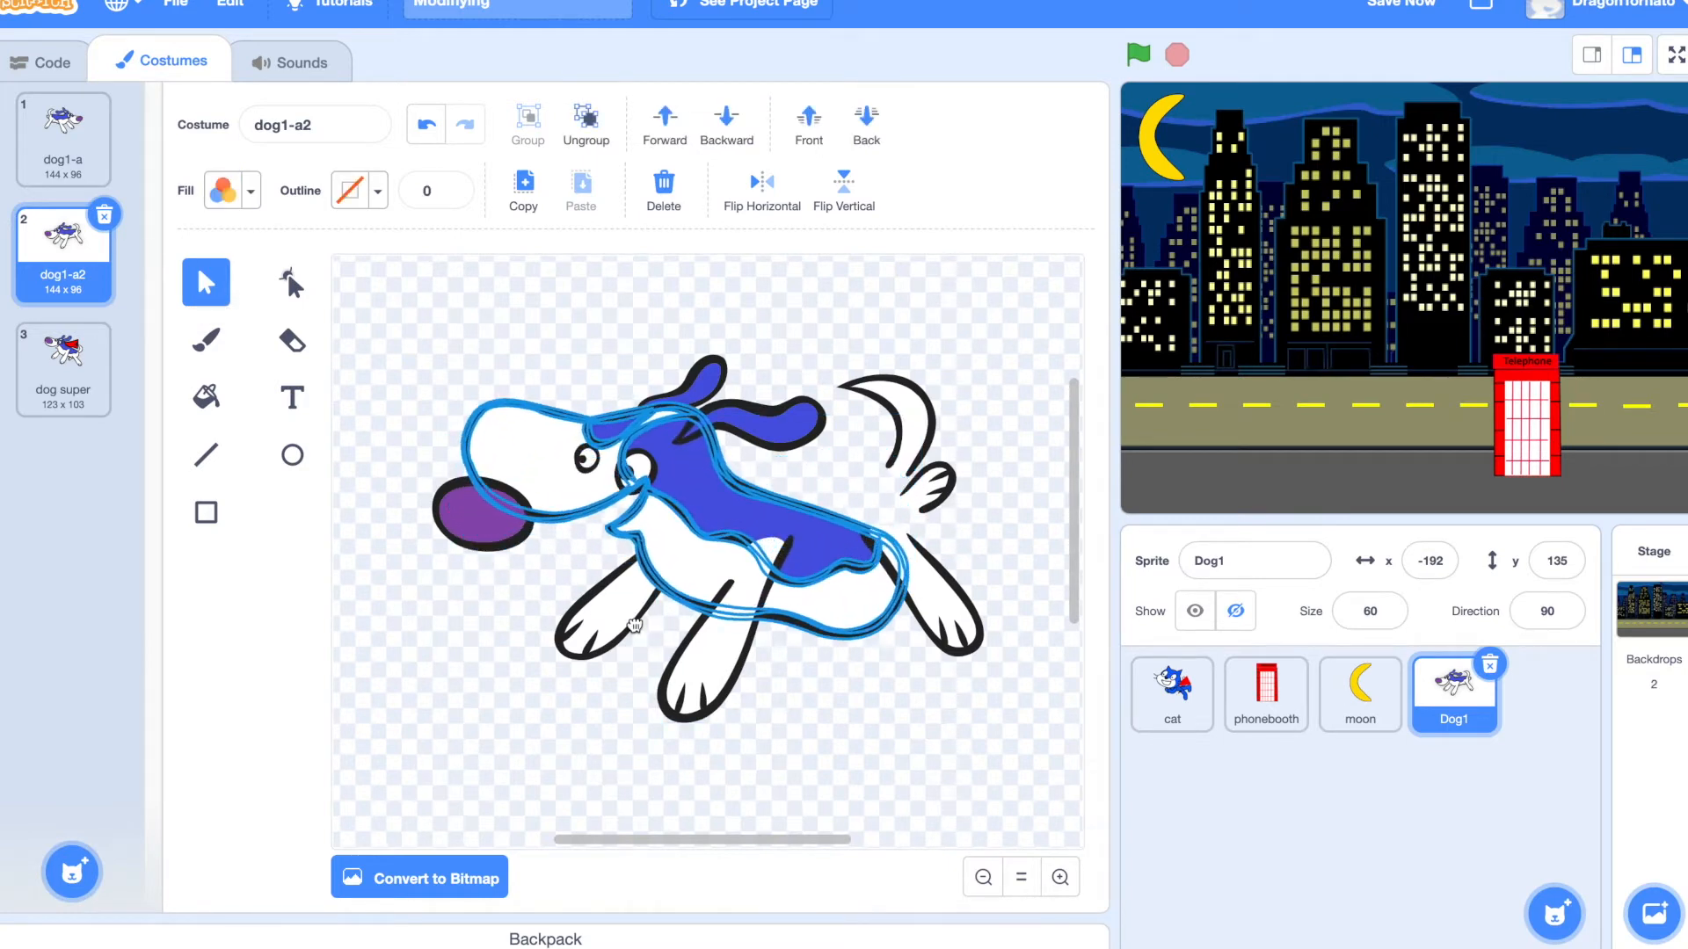
mouse_move(482, 521)
left_mouse_down()
mouse_move(512, 461)
mouse_move(503, 513)
mouse_move(475, 494)
left_mouse_up()
left_click_drag(594, 466, 649, 452)
left_click(633, 470)
- Rotate the dog's long ear upward and reposition the hind legs and tail to fit the tilted body
left_click(737, 414)
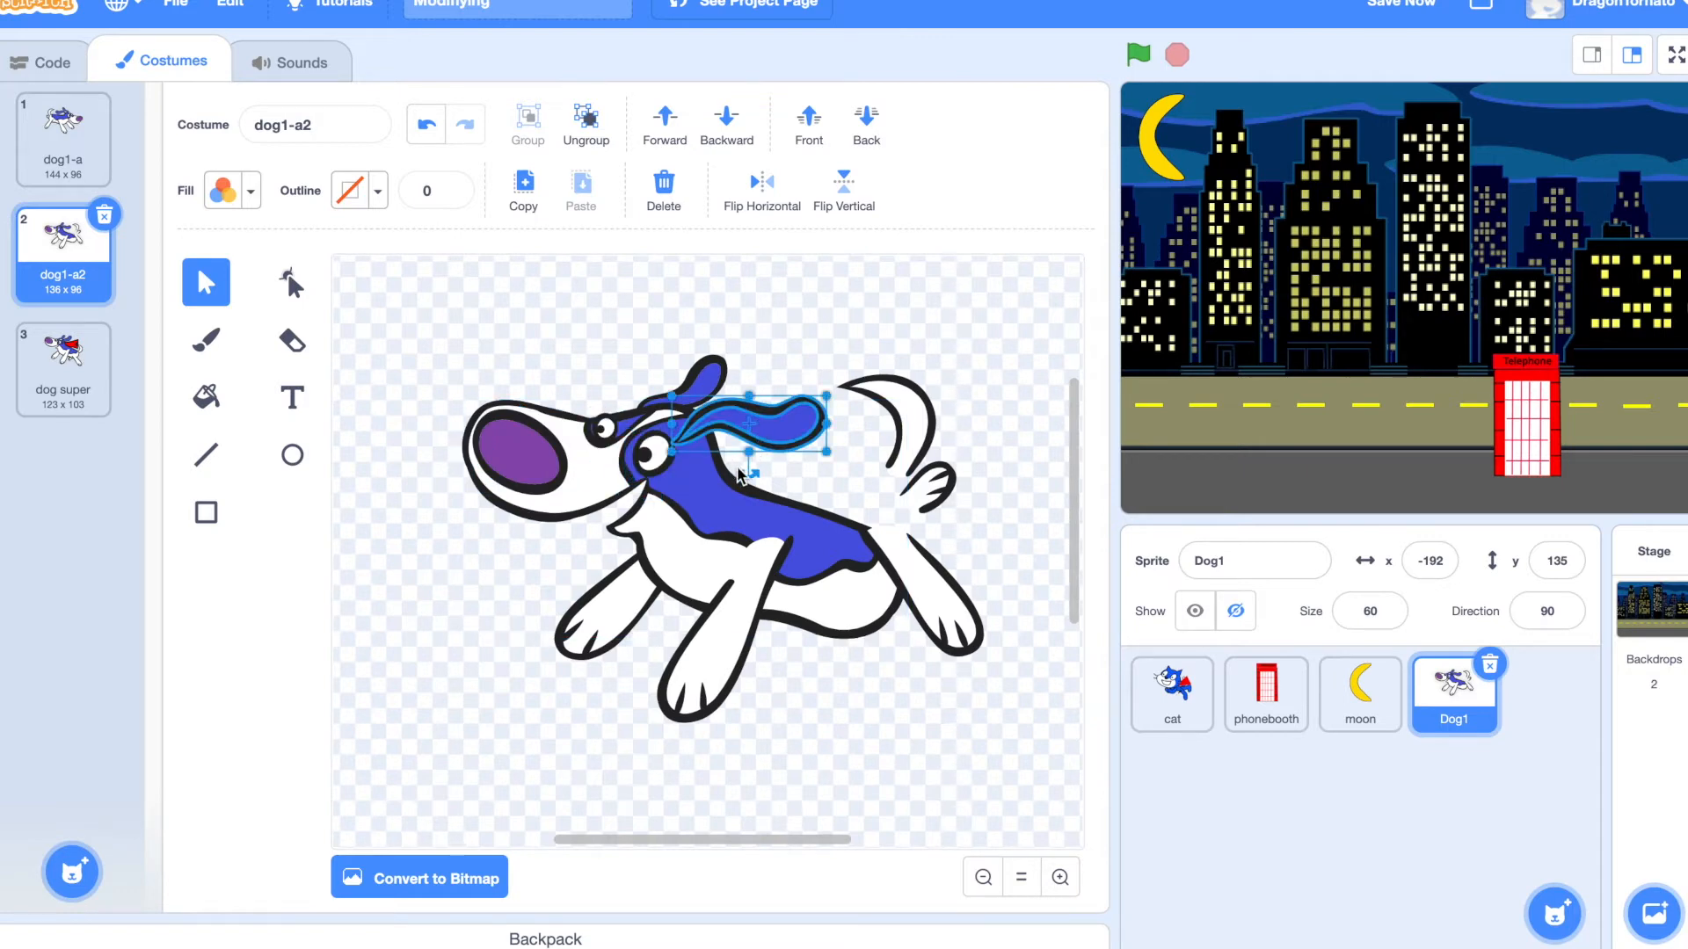
mouse_move(746, 470)
left_mouse_down()
mouse_move(906, 453)
mouse_move(914, 596)
mouse_move(871, 673)
left_mouse_up()
left_click(892, 475)
mouse_move(925, 493)
left_mouse_down()
mouse_move(822, 609)
mouse_move(871, 514)
mouse_move(874, 576)
mouse_move(844, 565)
mouse_move(913, 533)
mouse_move(931, 550)
left_mouse_up()
left_click(901, 326)
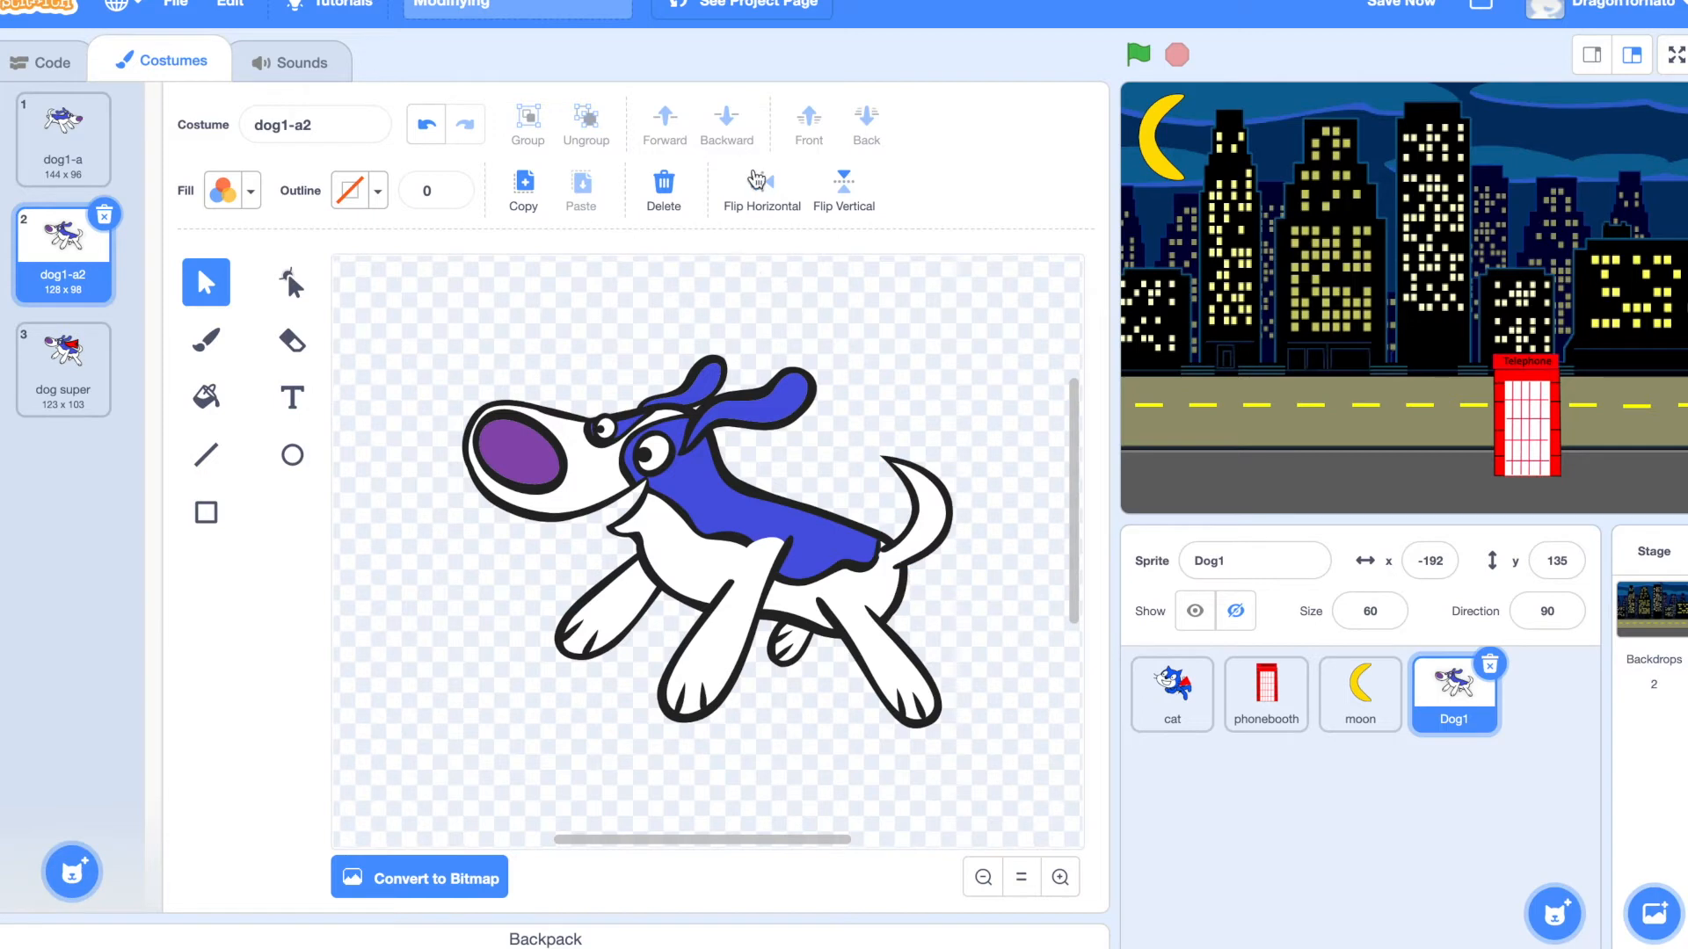
- Send the dog's tail to the back so it sits behind the body
left_click(914, 515)
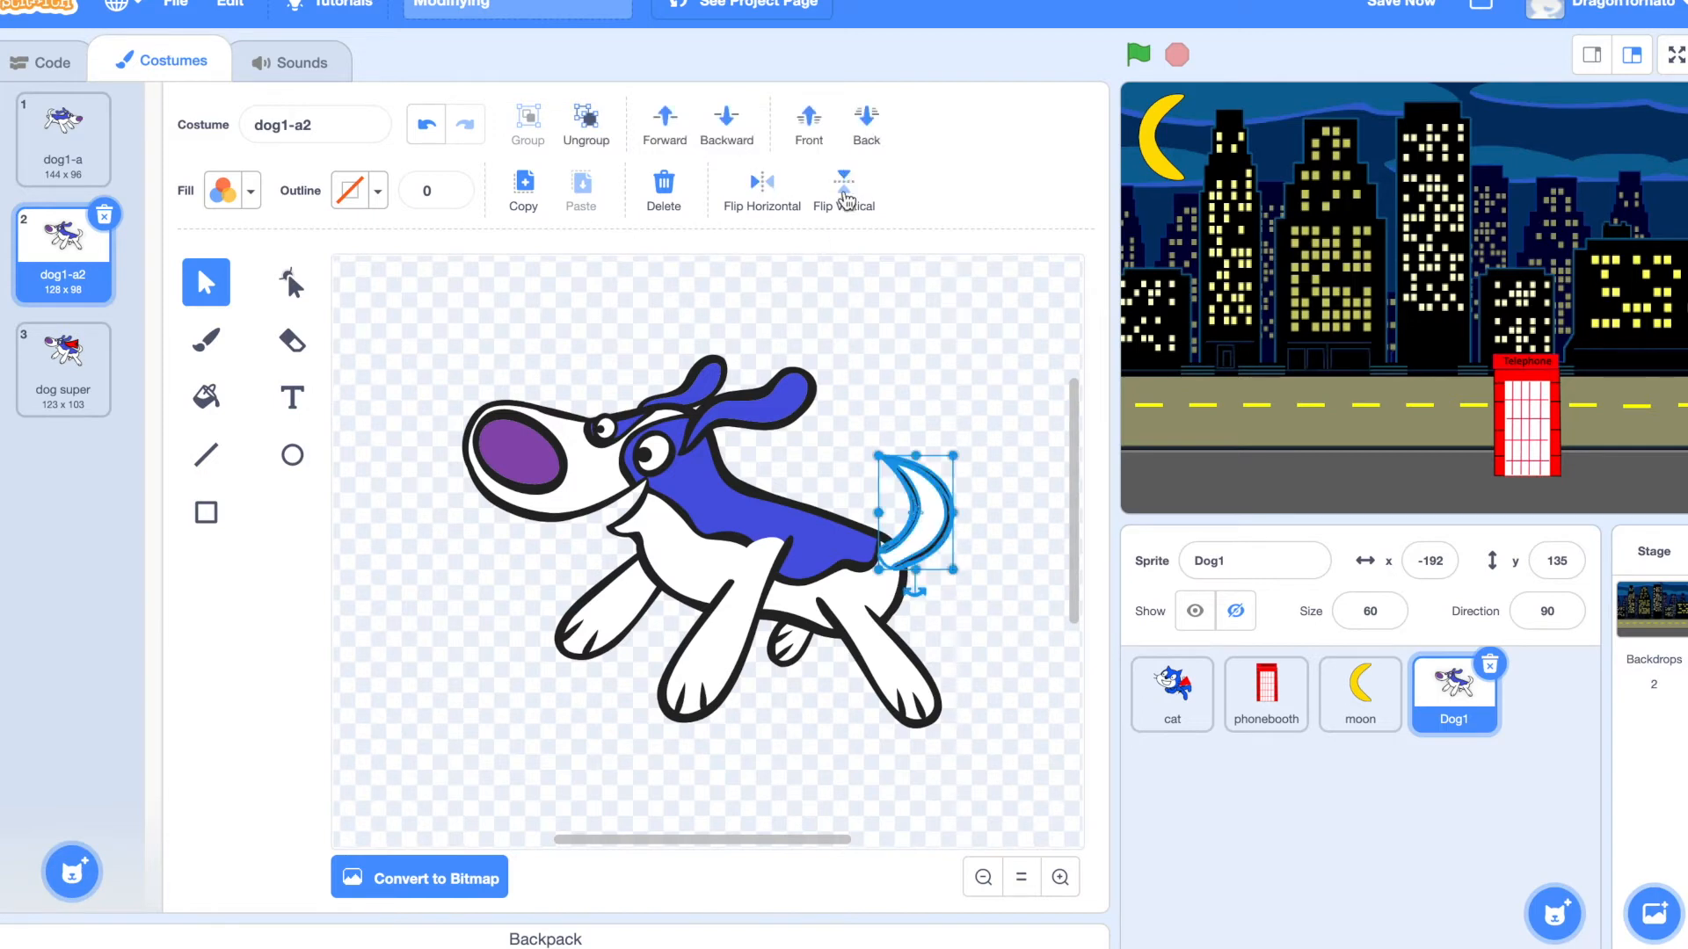
left_click(851, 132)
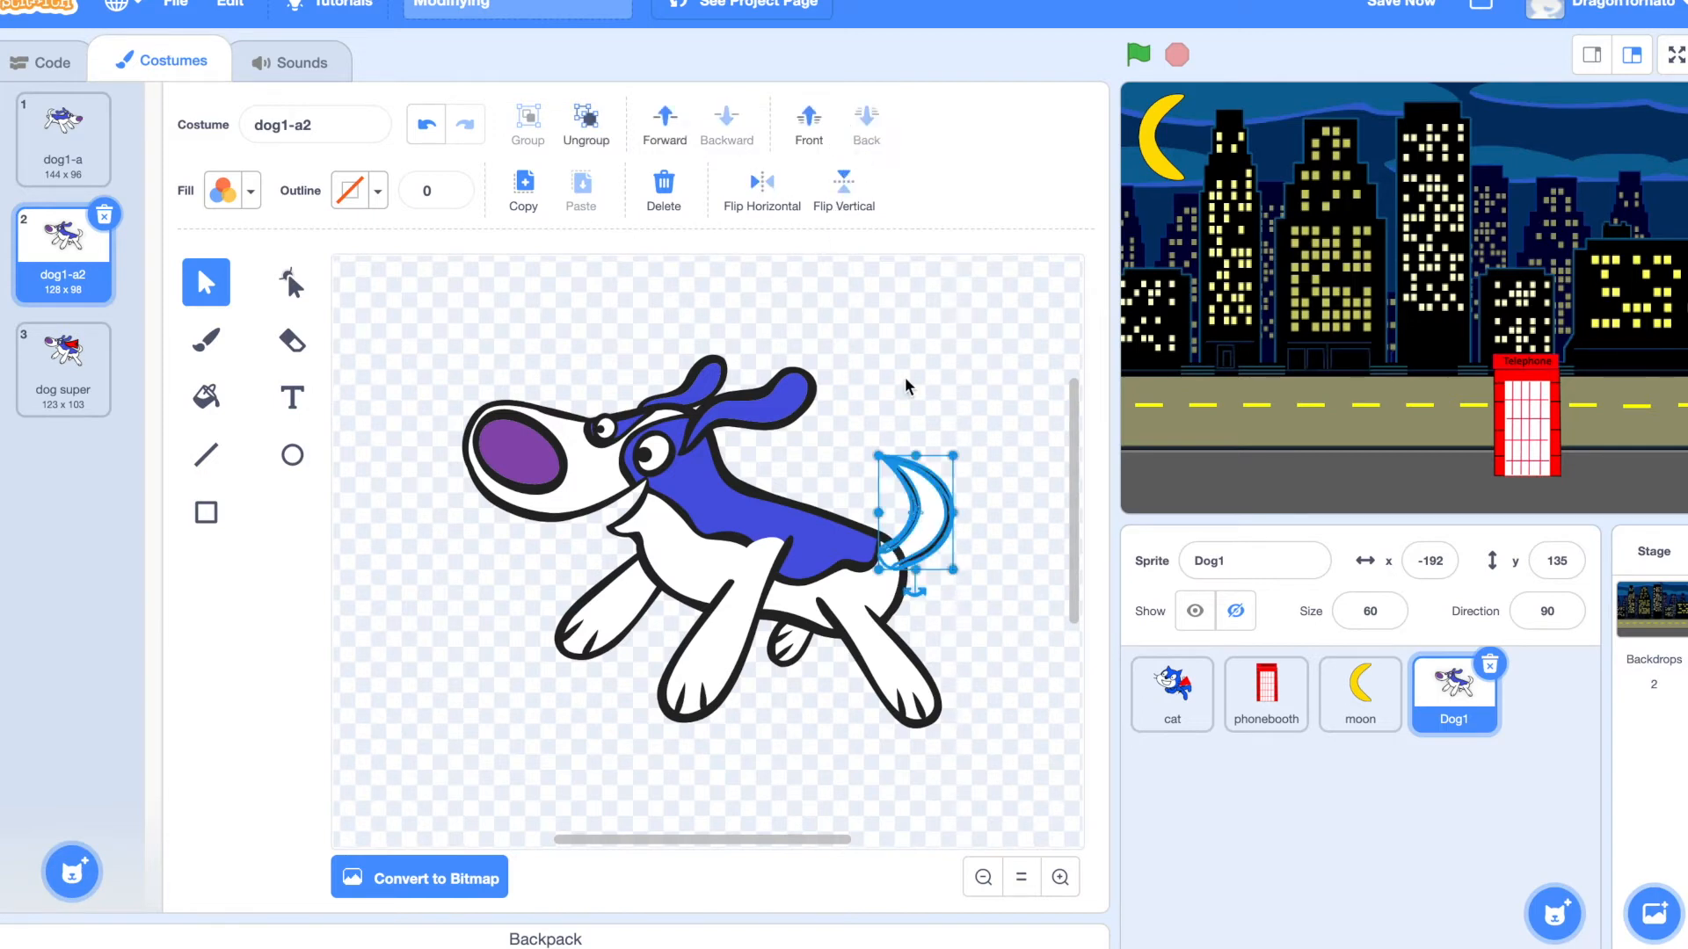
left_click(974, 662)
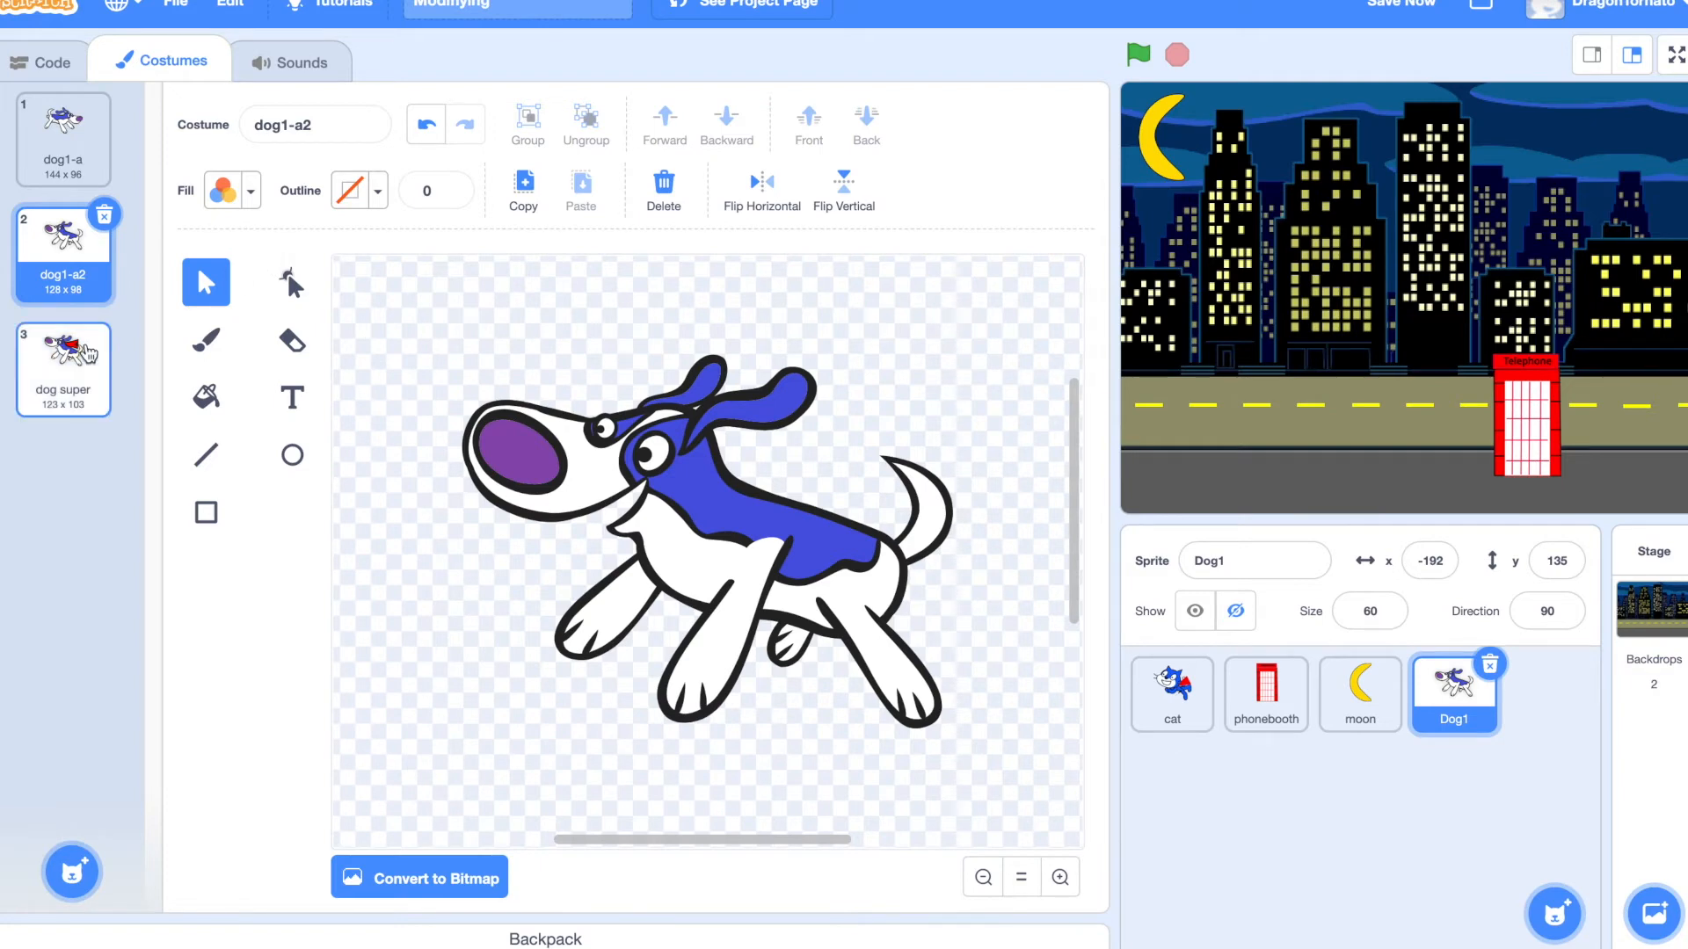
- Look at the dog super costume for reference, and draw a rectangle above the dog's nose in dog1-a2
left_click(40, 383)
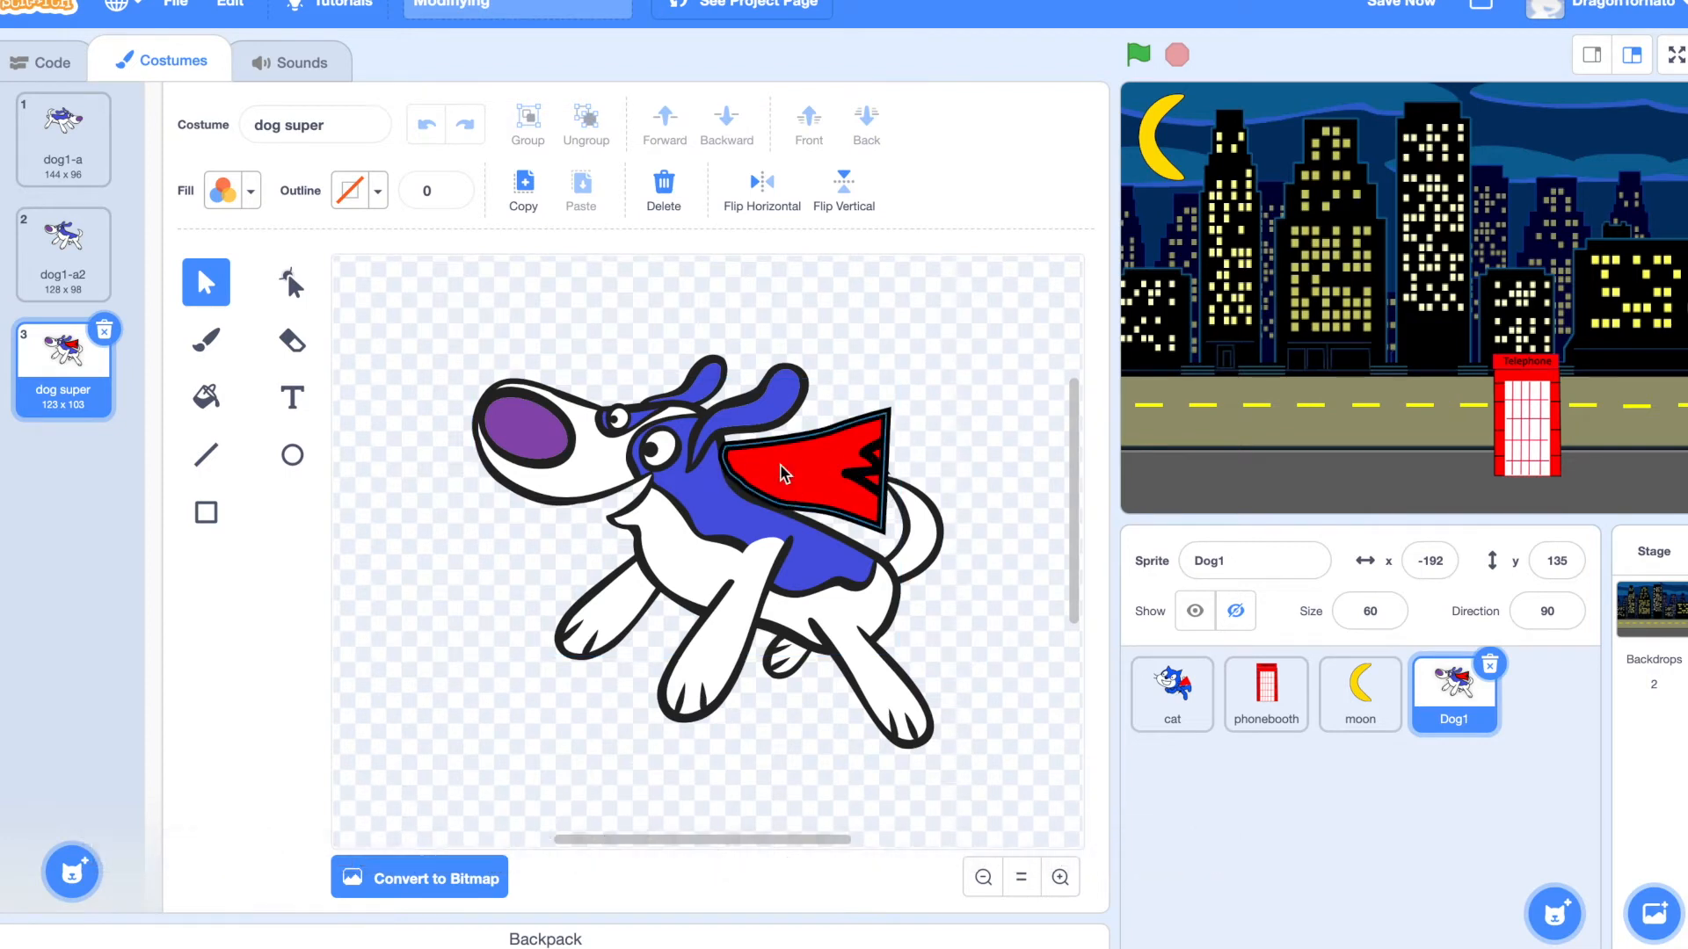
left_click(101, 279)
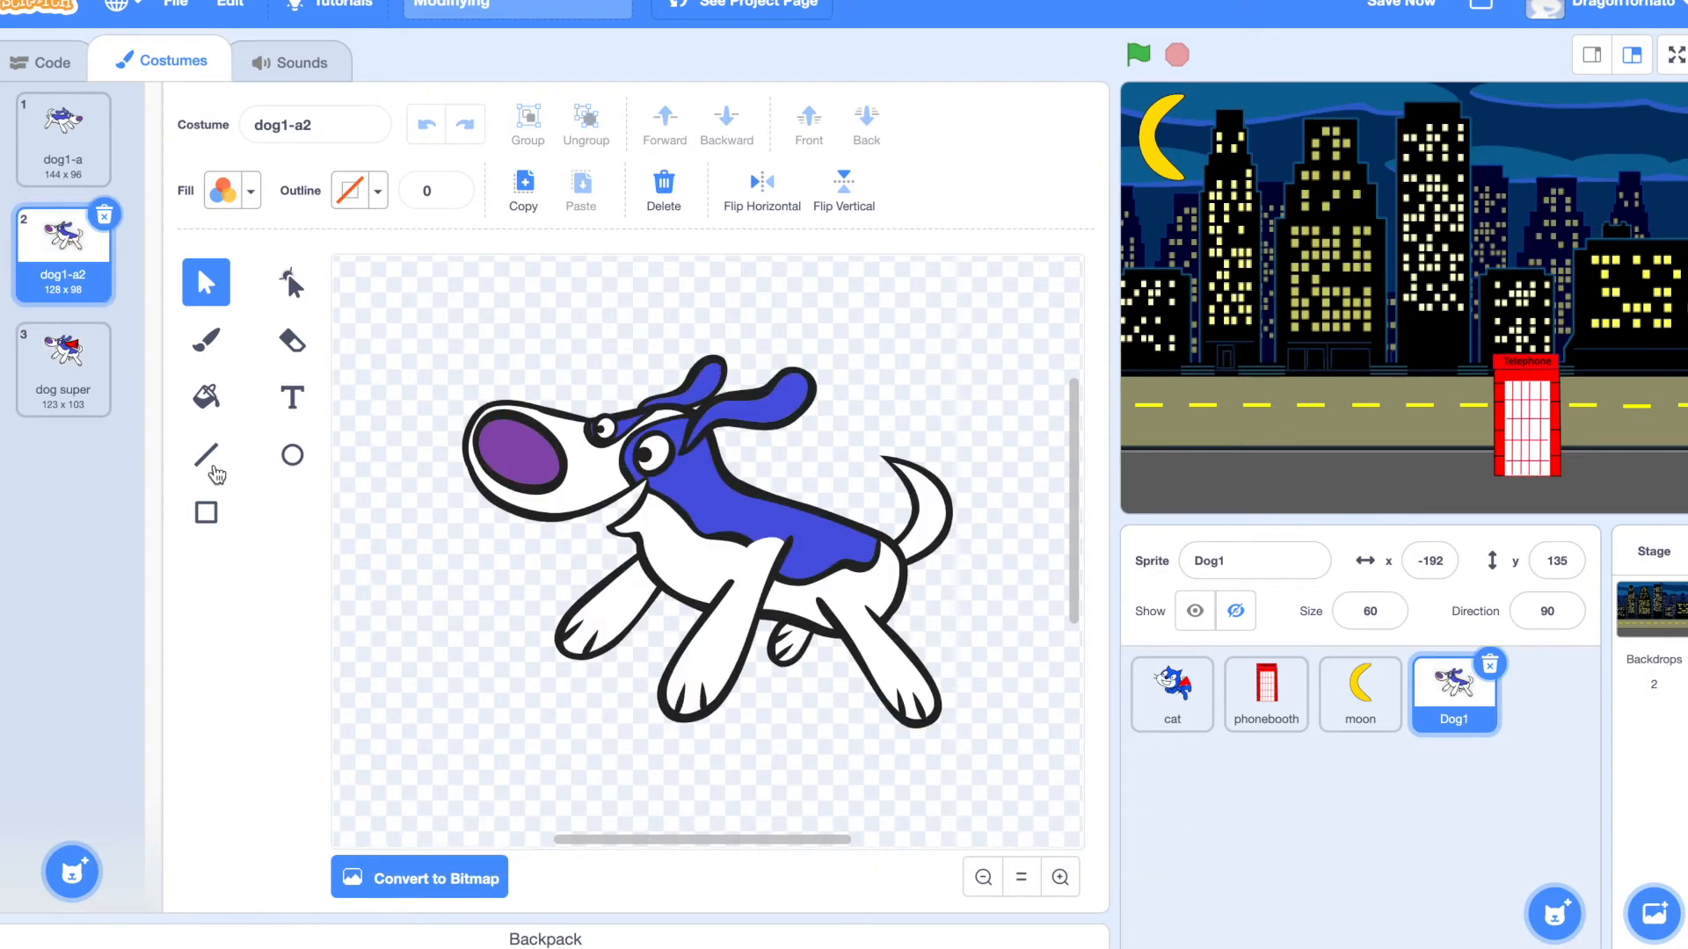
key("r")
left_click_drag(366, 282, 616, 397)
- Fill the rectangle above the dog's nose with red and delete the stray narrow rectangle
left_click(251, 192)
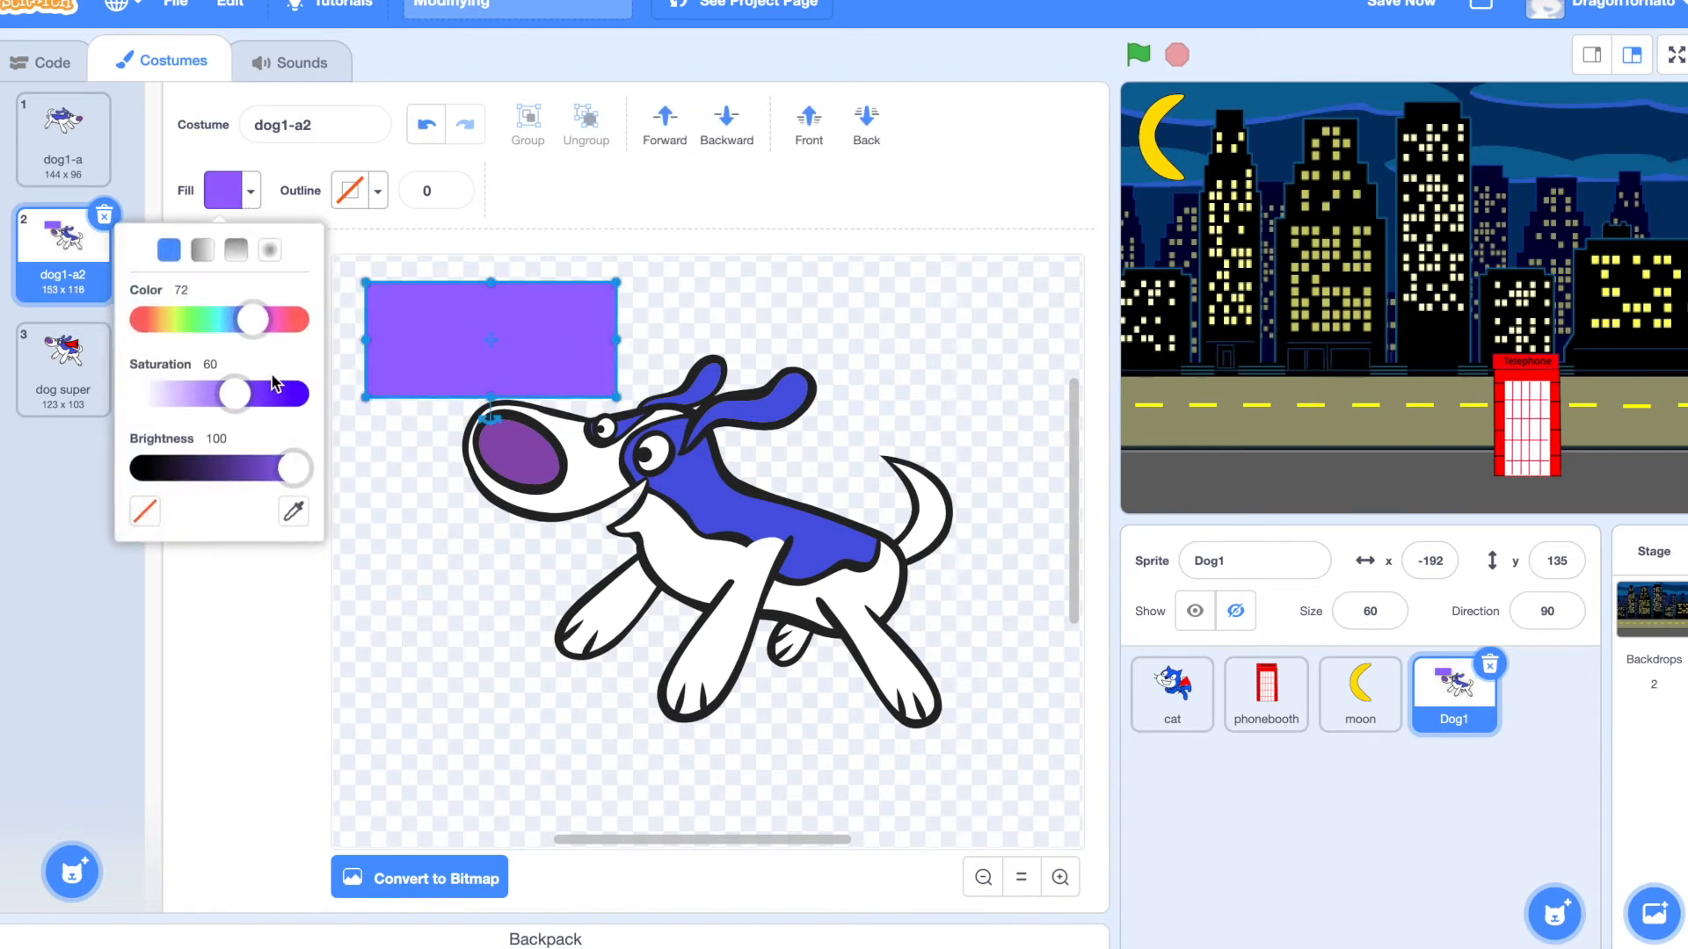
left_click_drag(253, 319, 295, 319)
left_click_drag(234, 393, 438, 552)
left_click(809, 330)
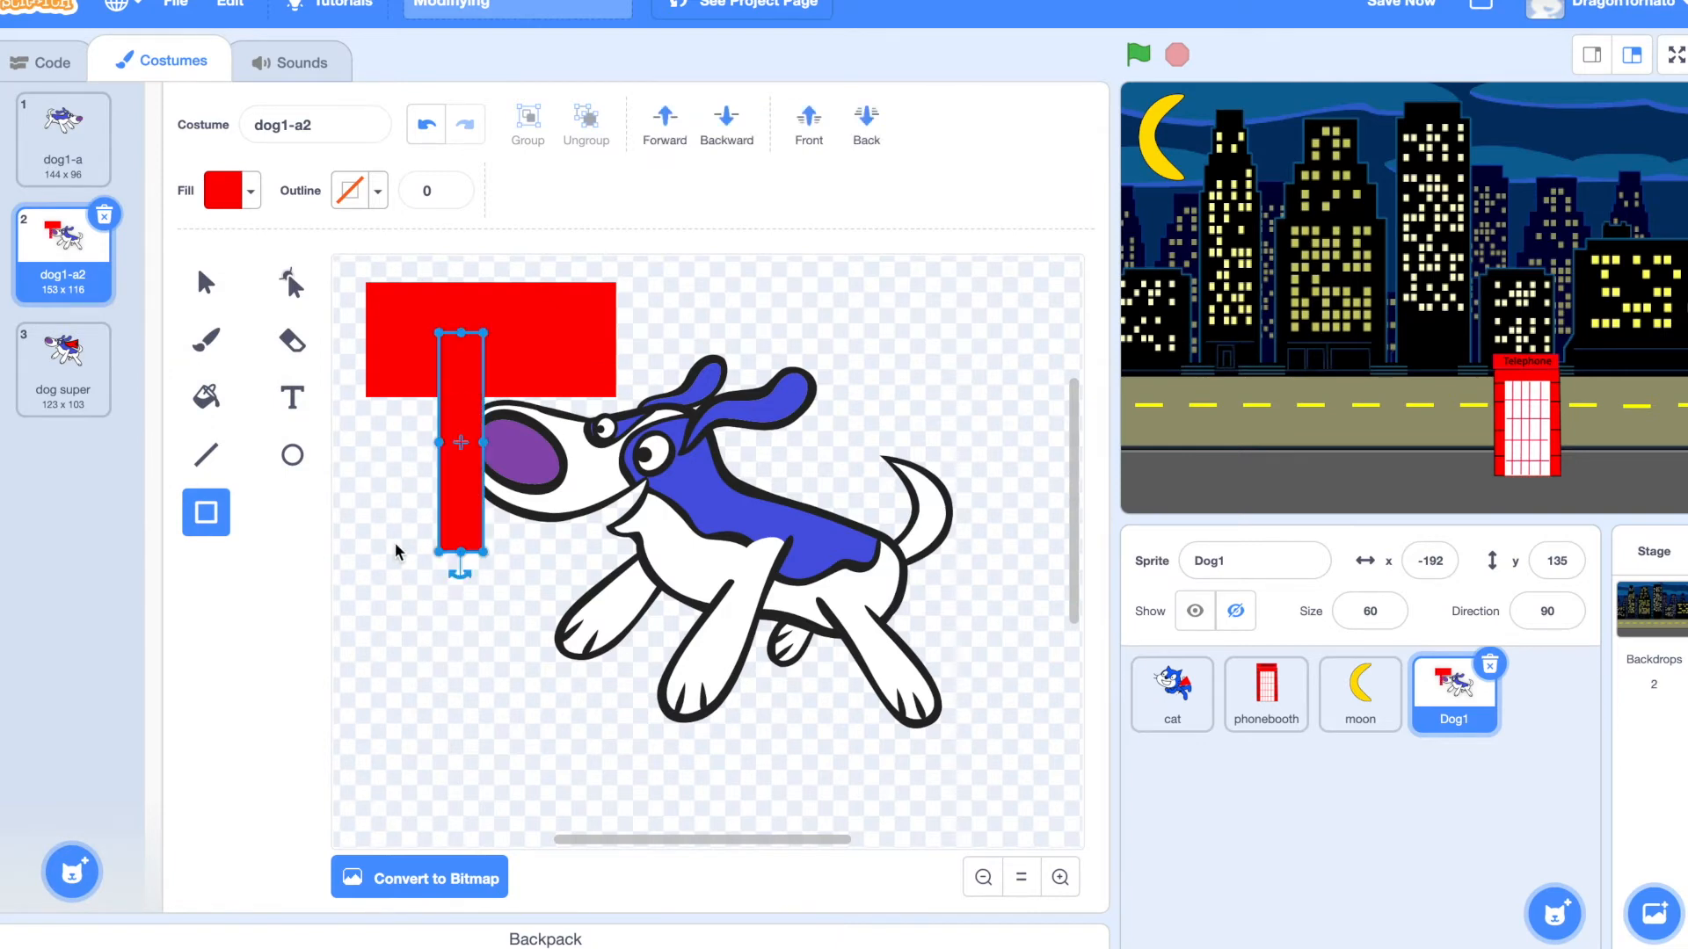
key("Delete")
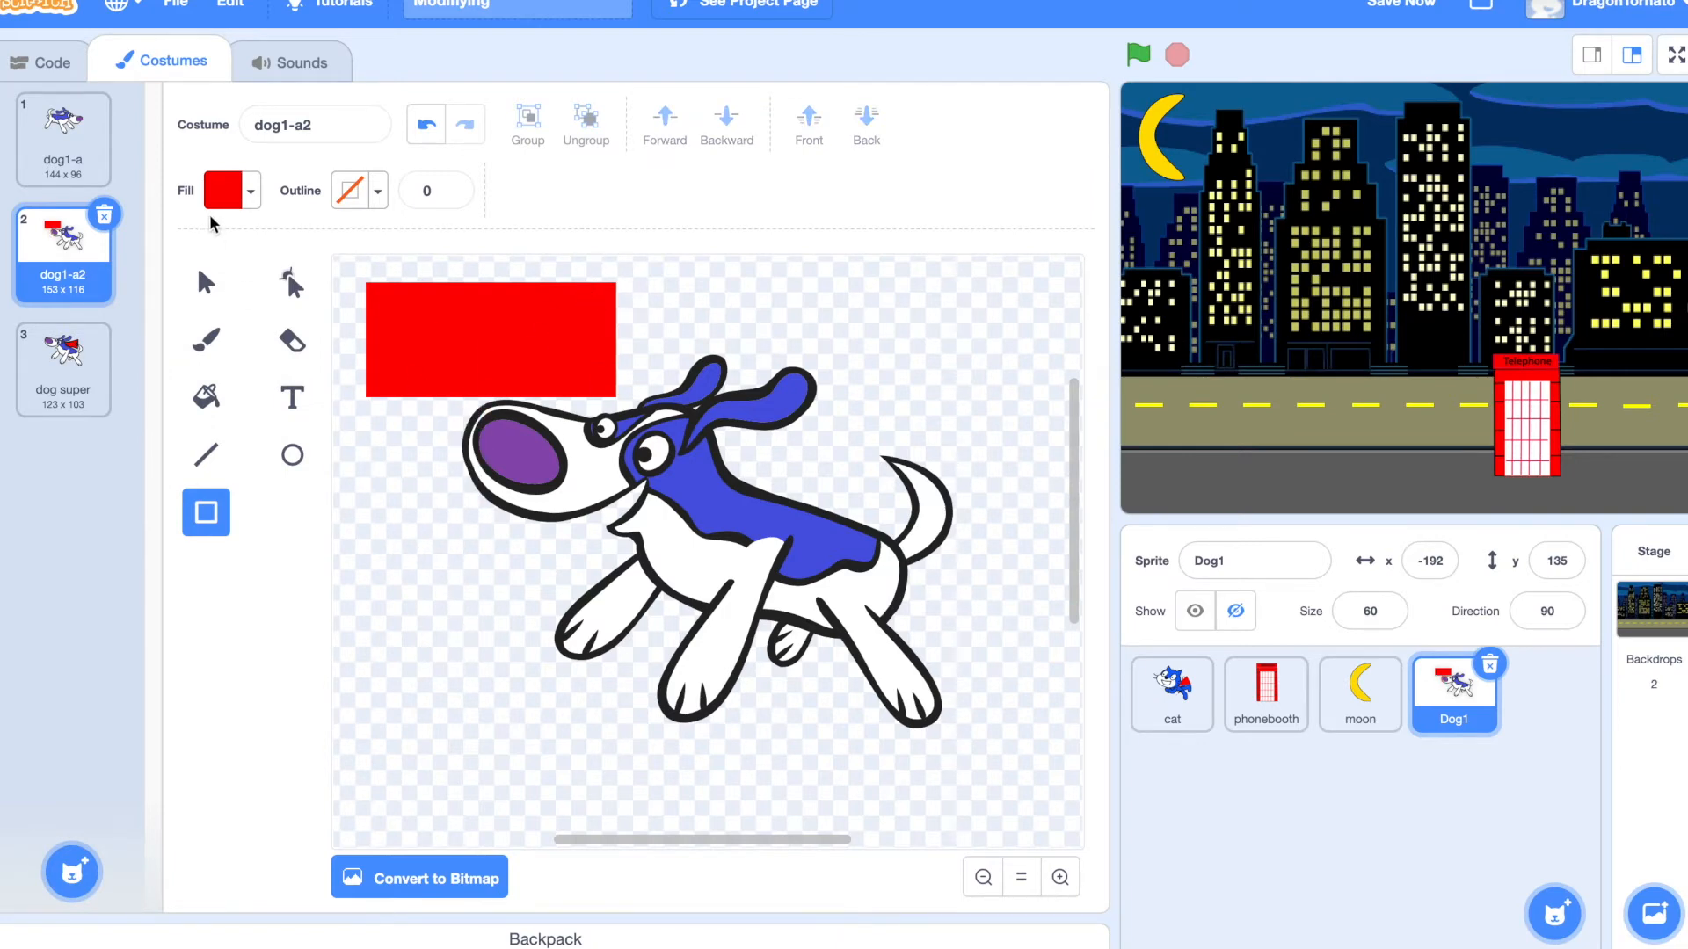
- Reshape the red rectangle into a cape by moving its two left corners inward, and scale it down
left_click(295, 287)
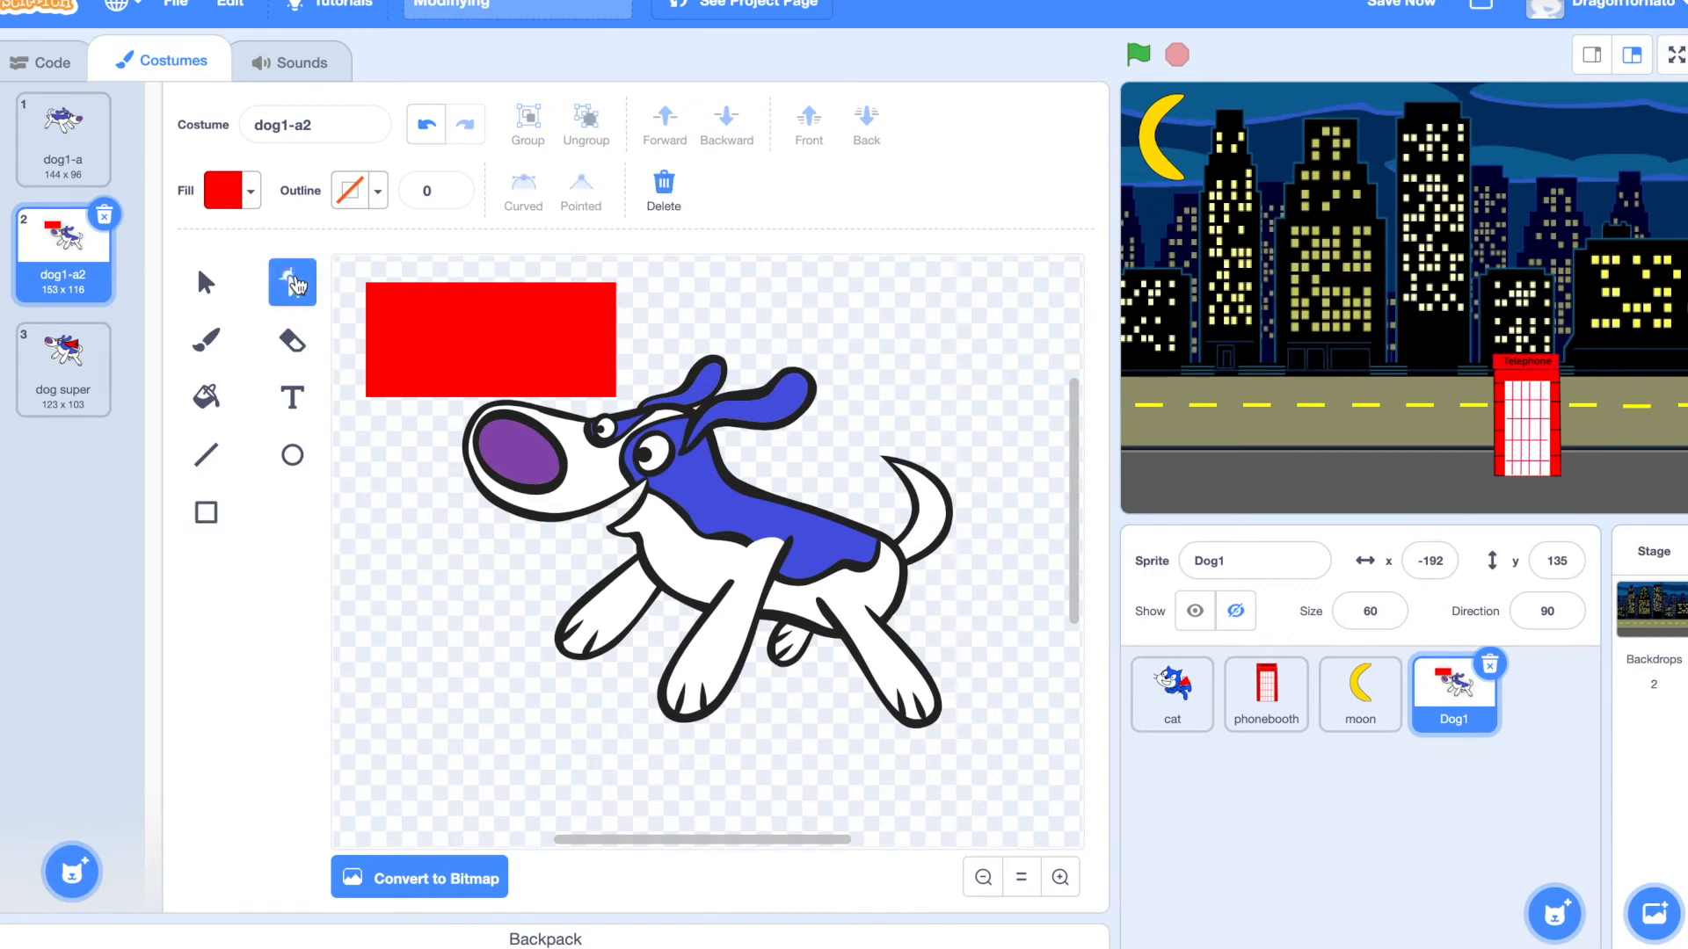
left_click(397, 311)
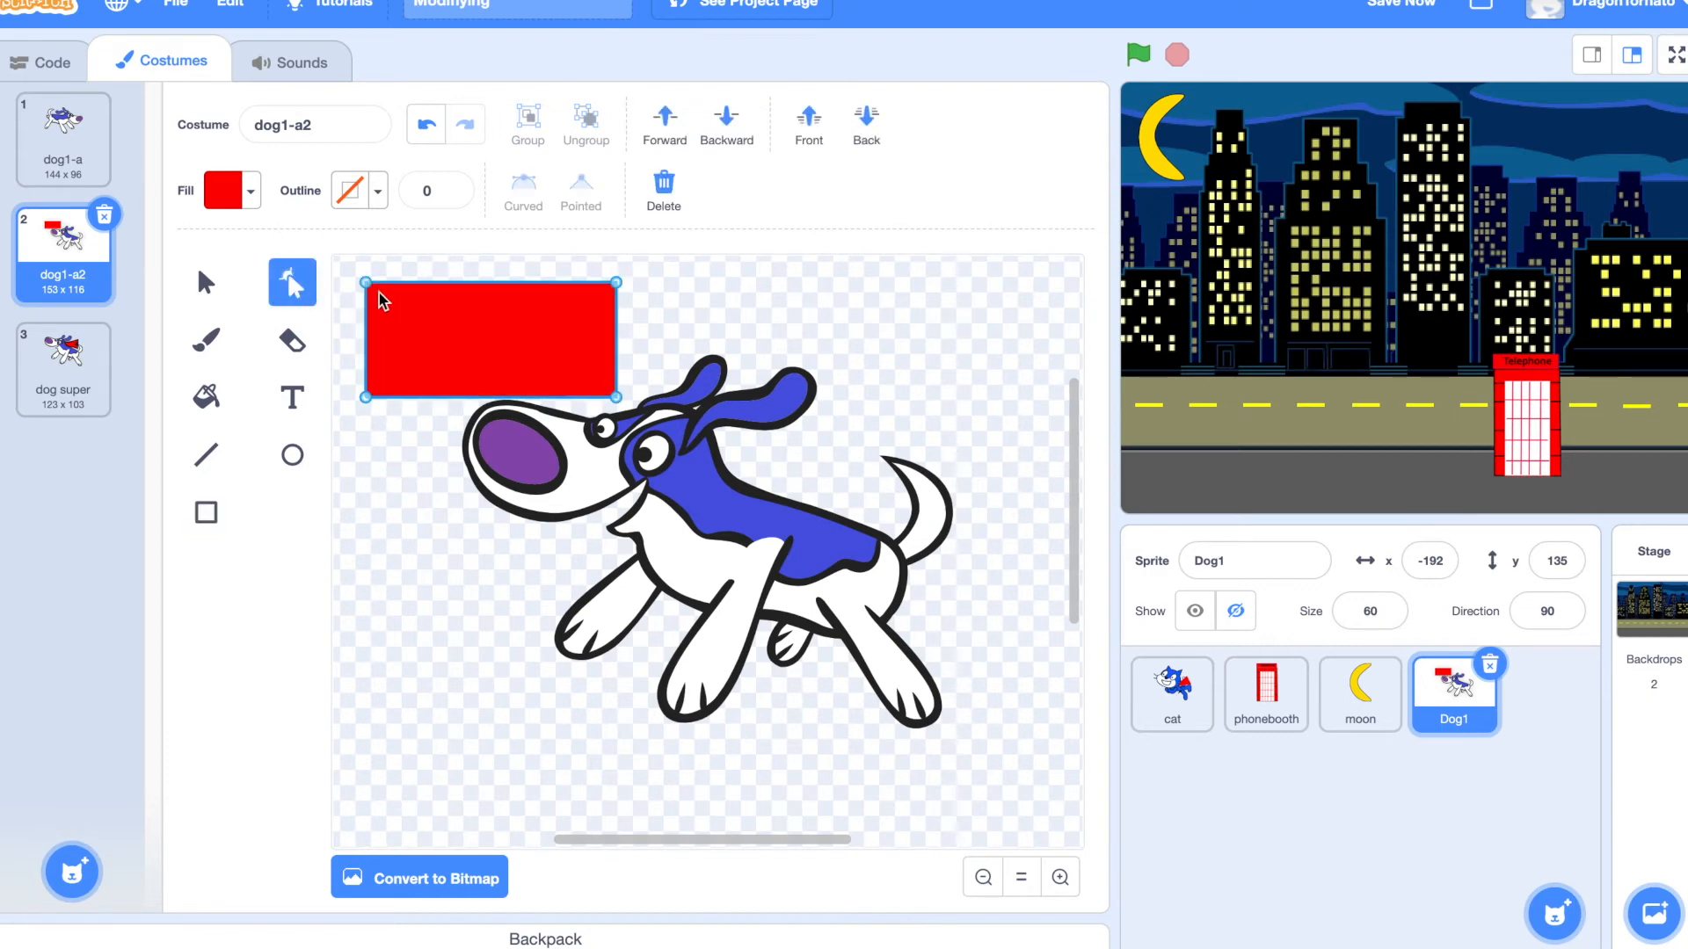
left_click_drag(366, 285, 413, 306)
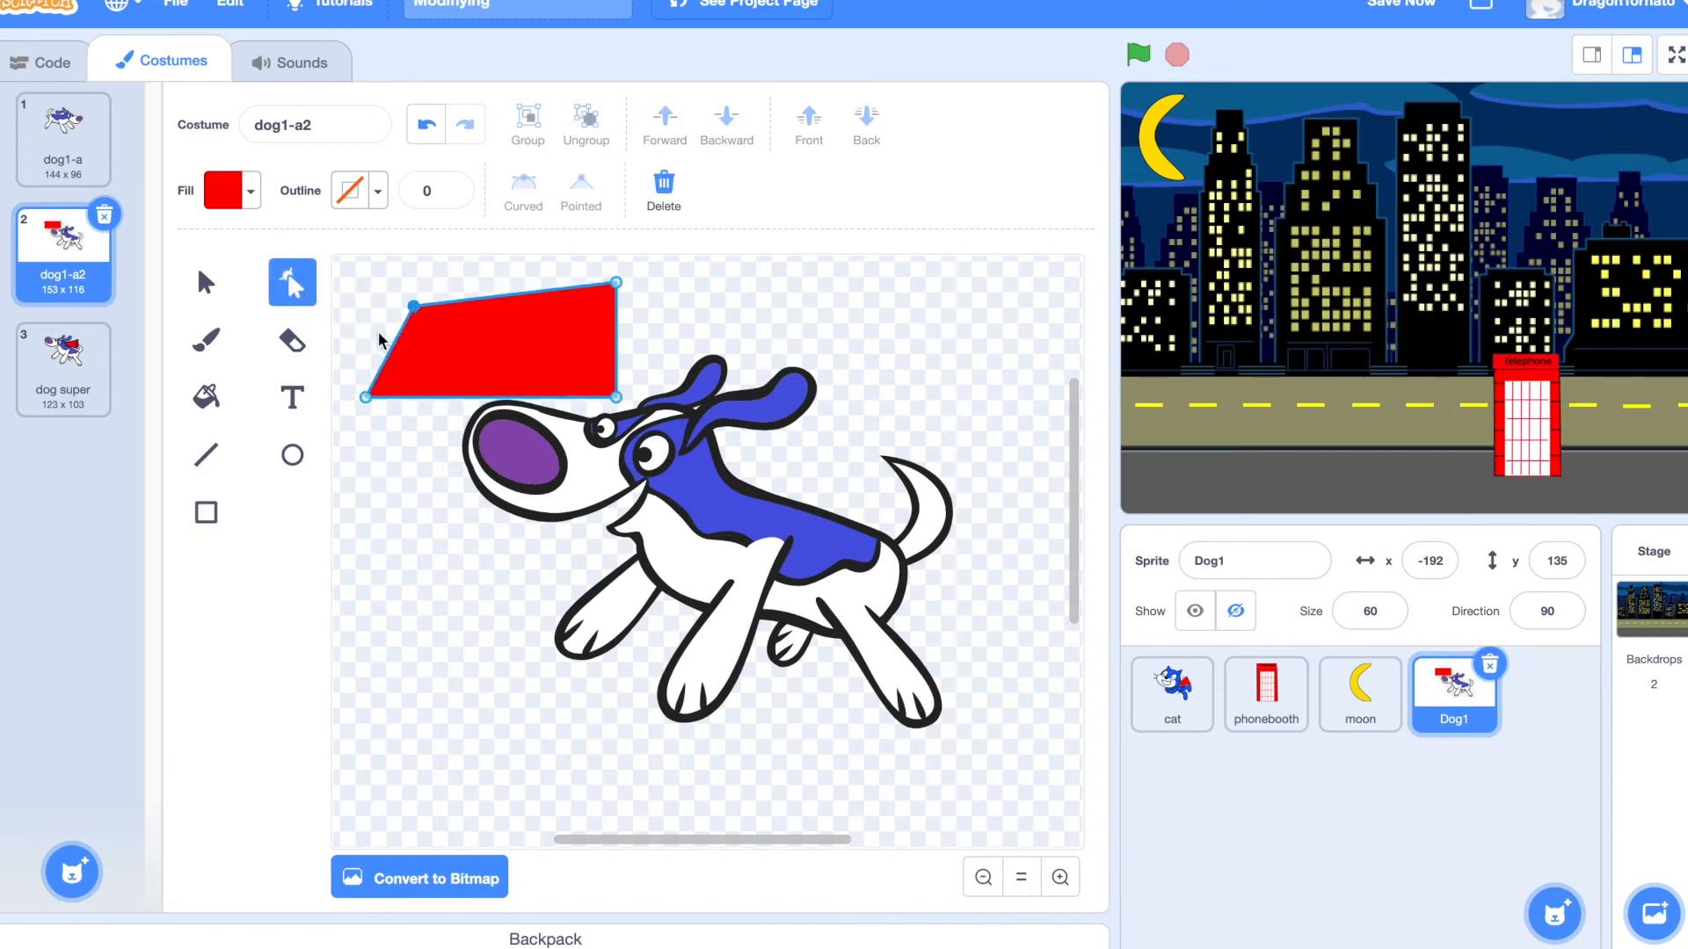
left_click_drag(373, 398, 417, 380)
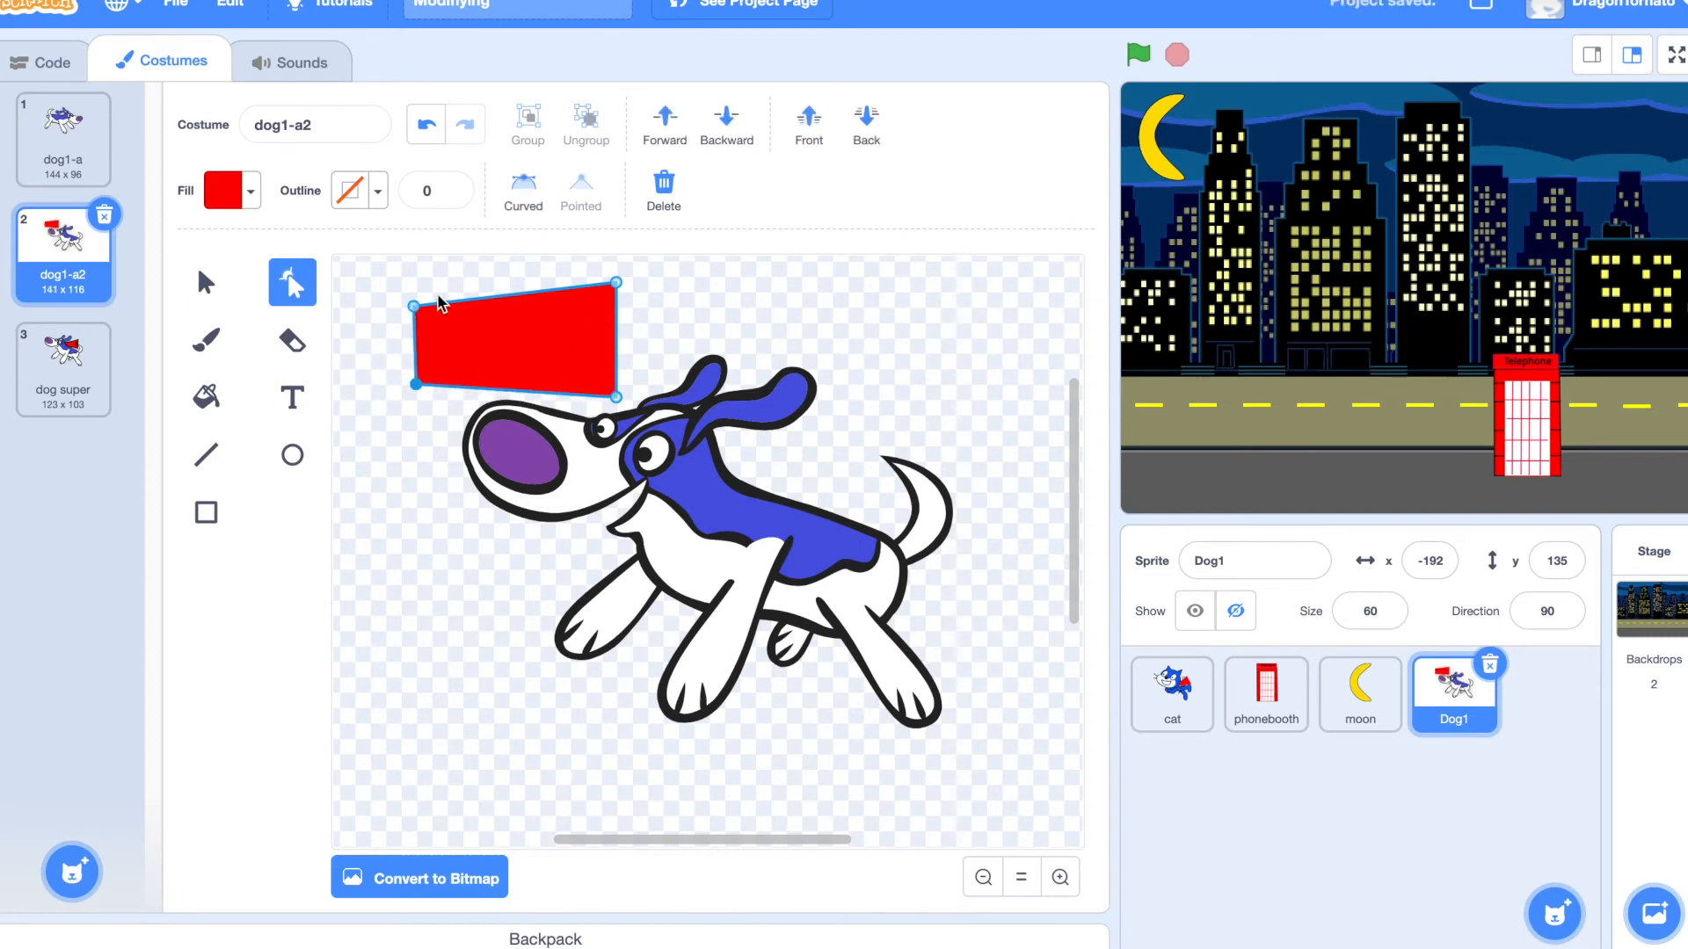
left_click_drag(414, 308, 429, 323)
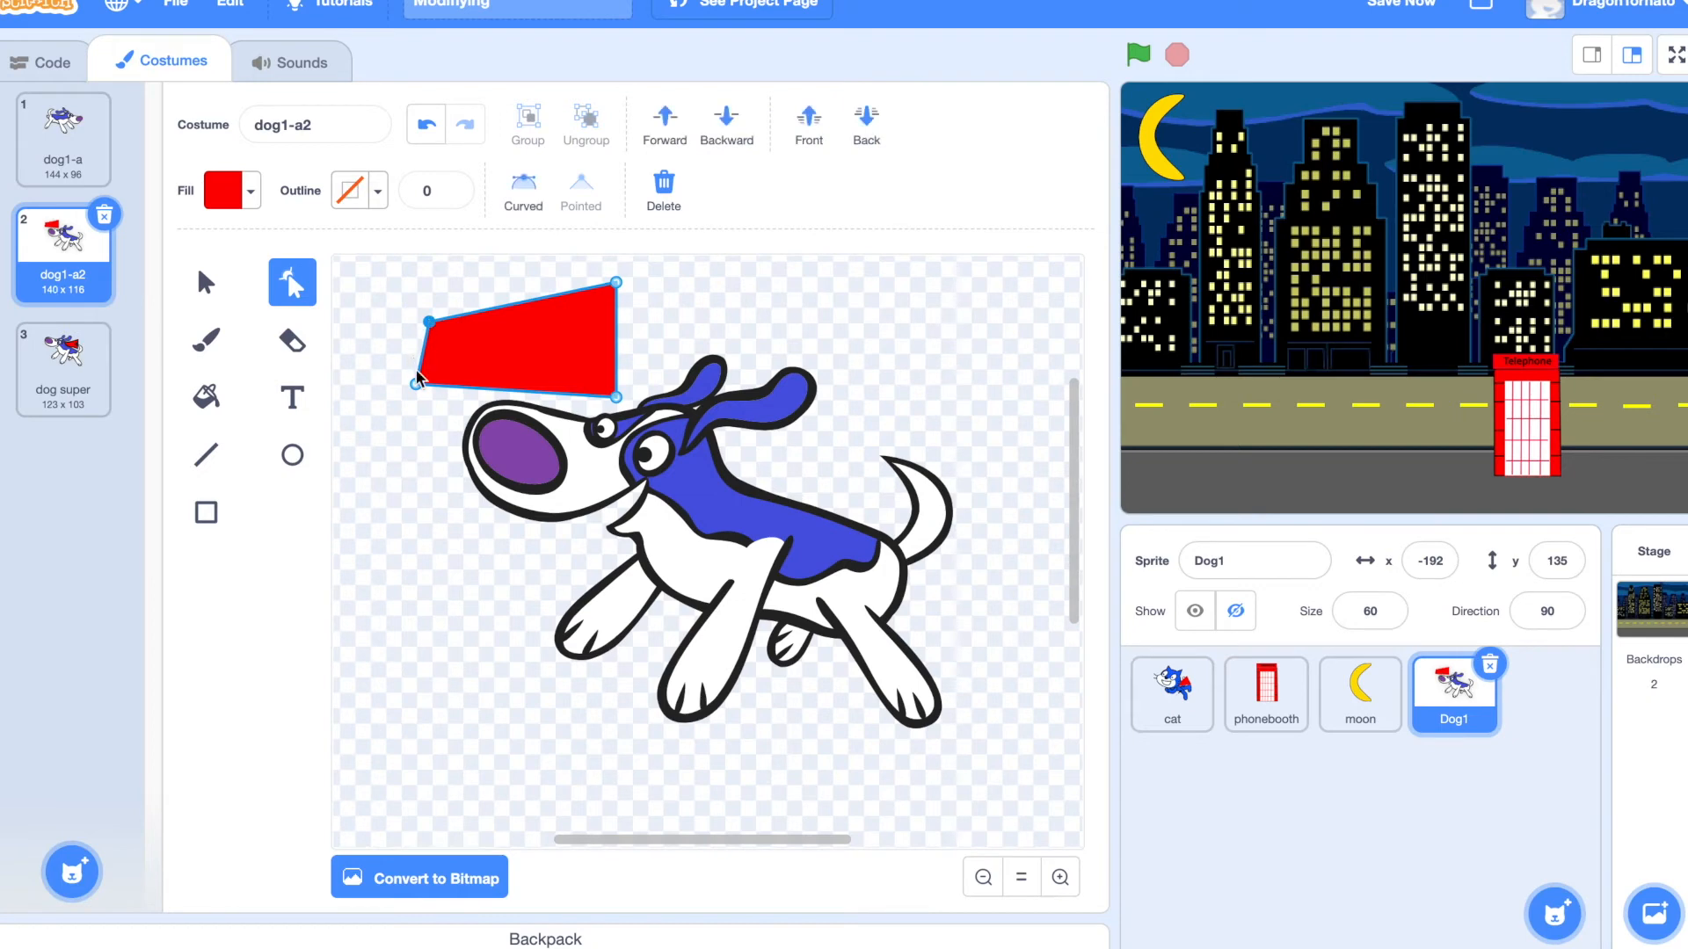
left_click_drag(416, 384, 434, 374)
left_click(210, 282)
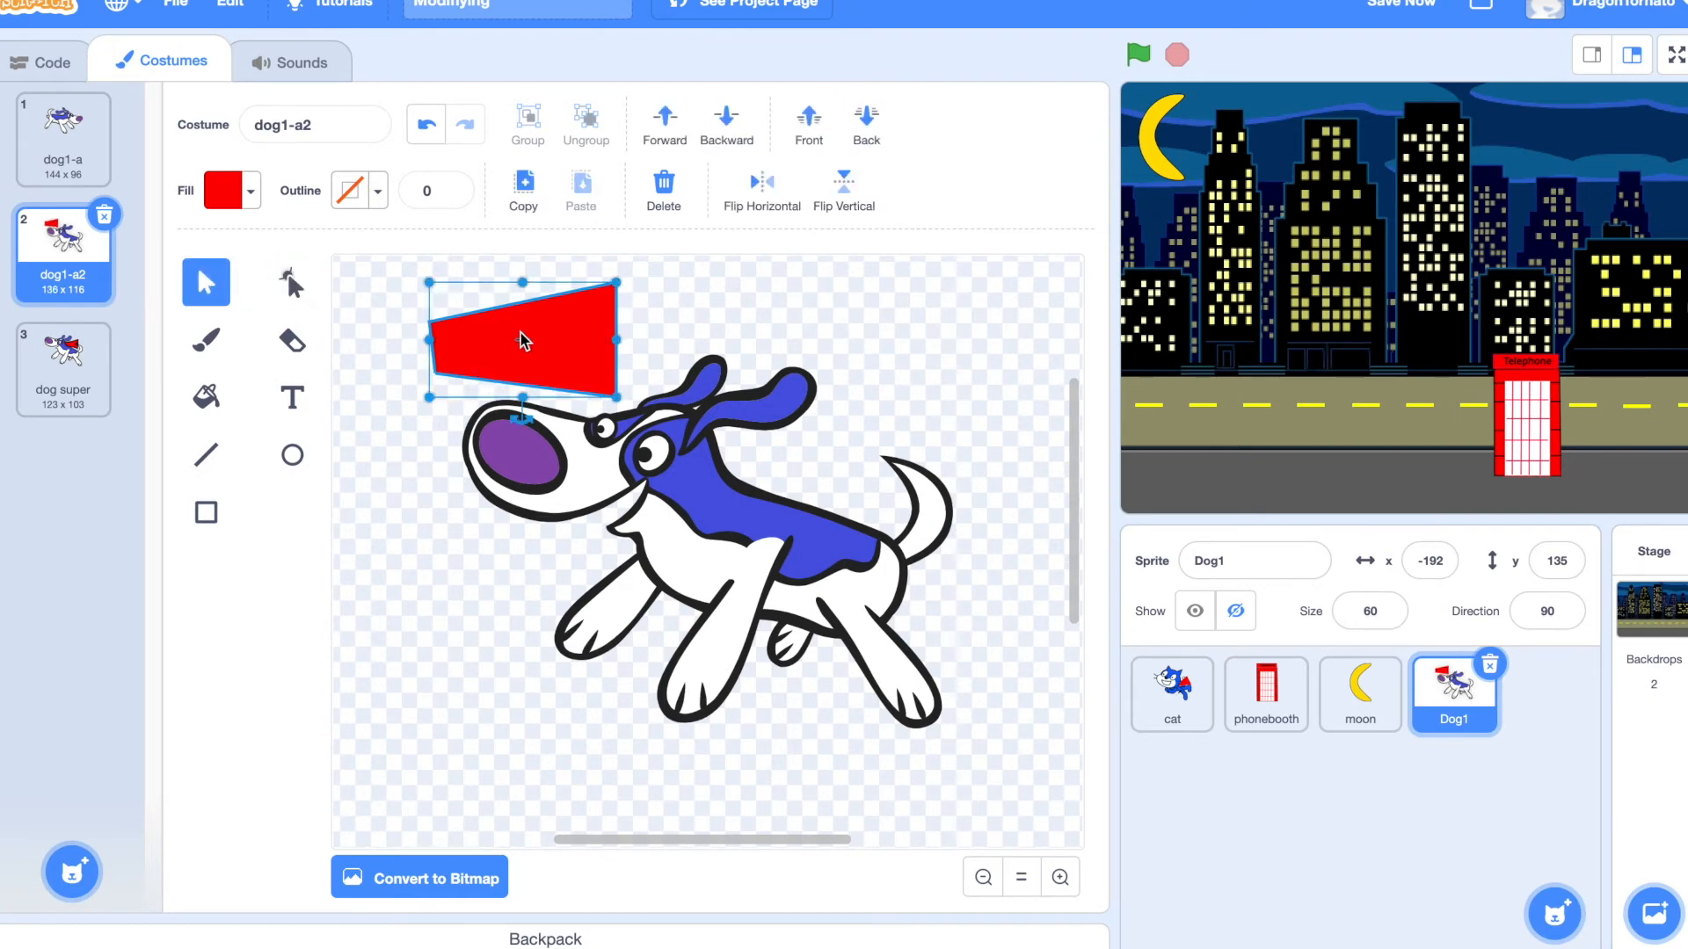
left_click_drag(429, 282, 449, 320)
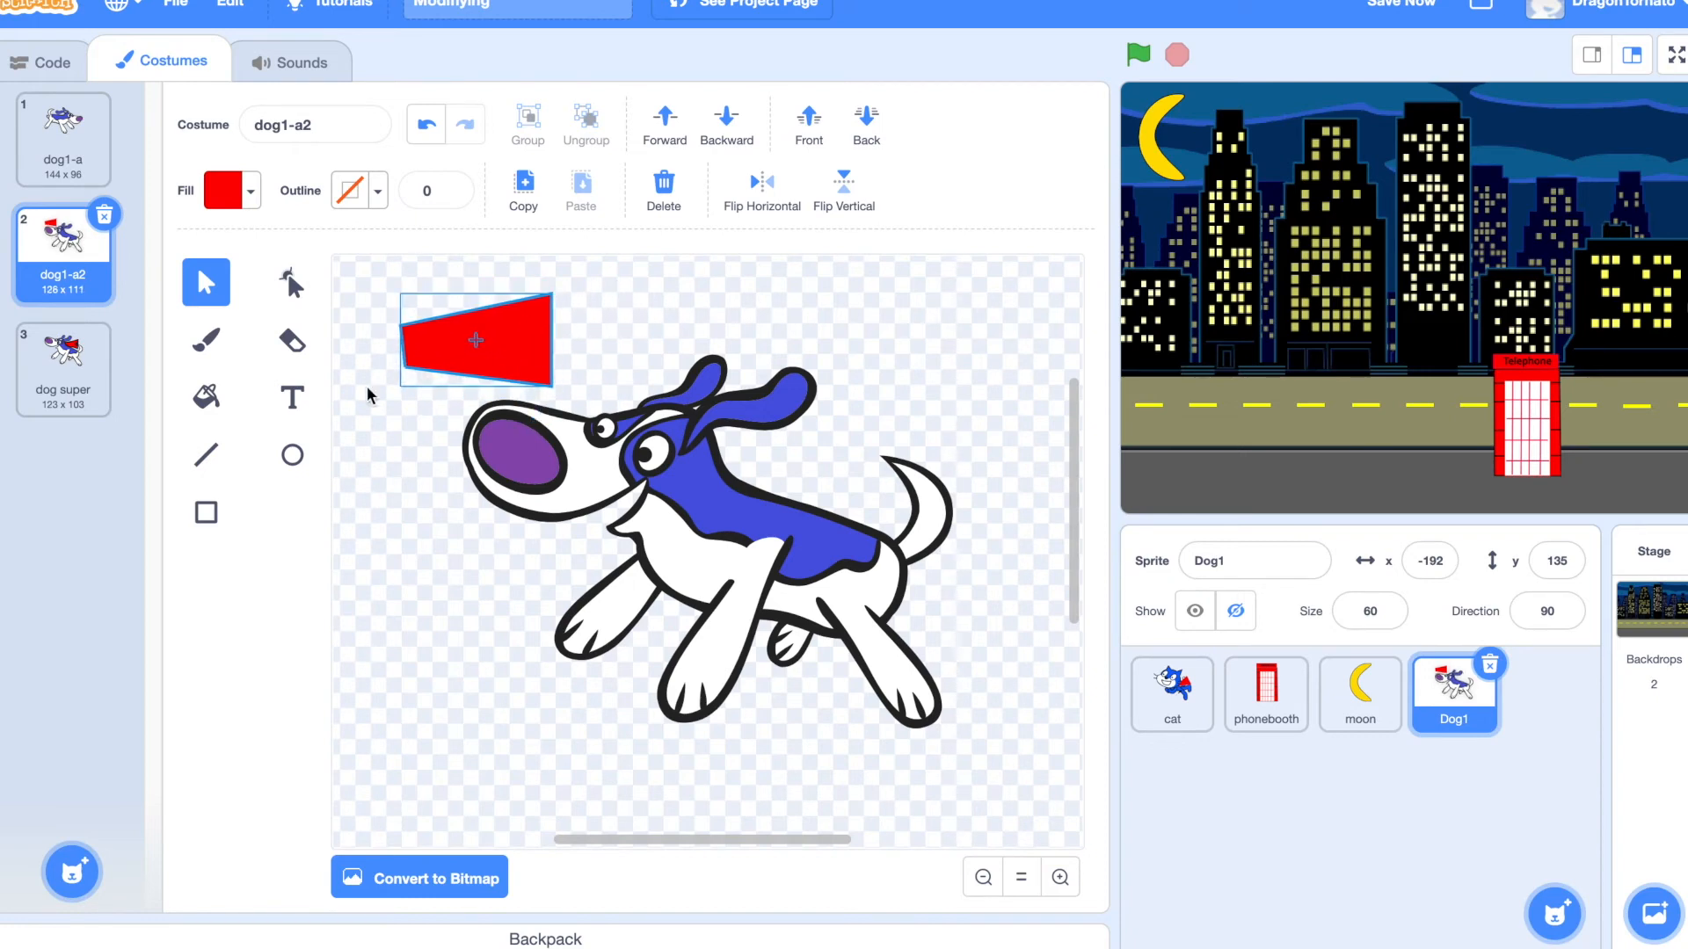
- Draw a black zigzag at the cape's wide end and place the cape with its zigzag on the dog's back
left_click(206, 456)
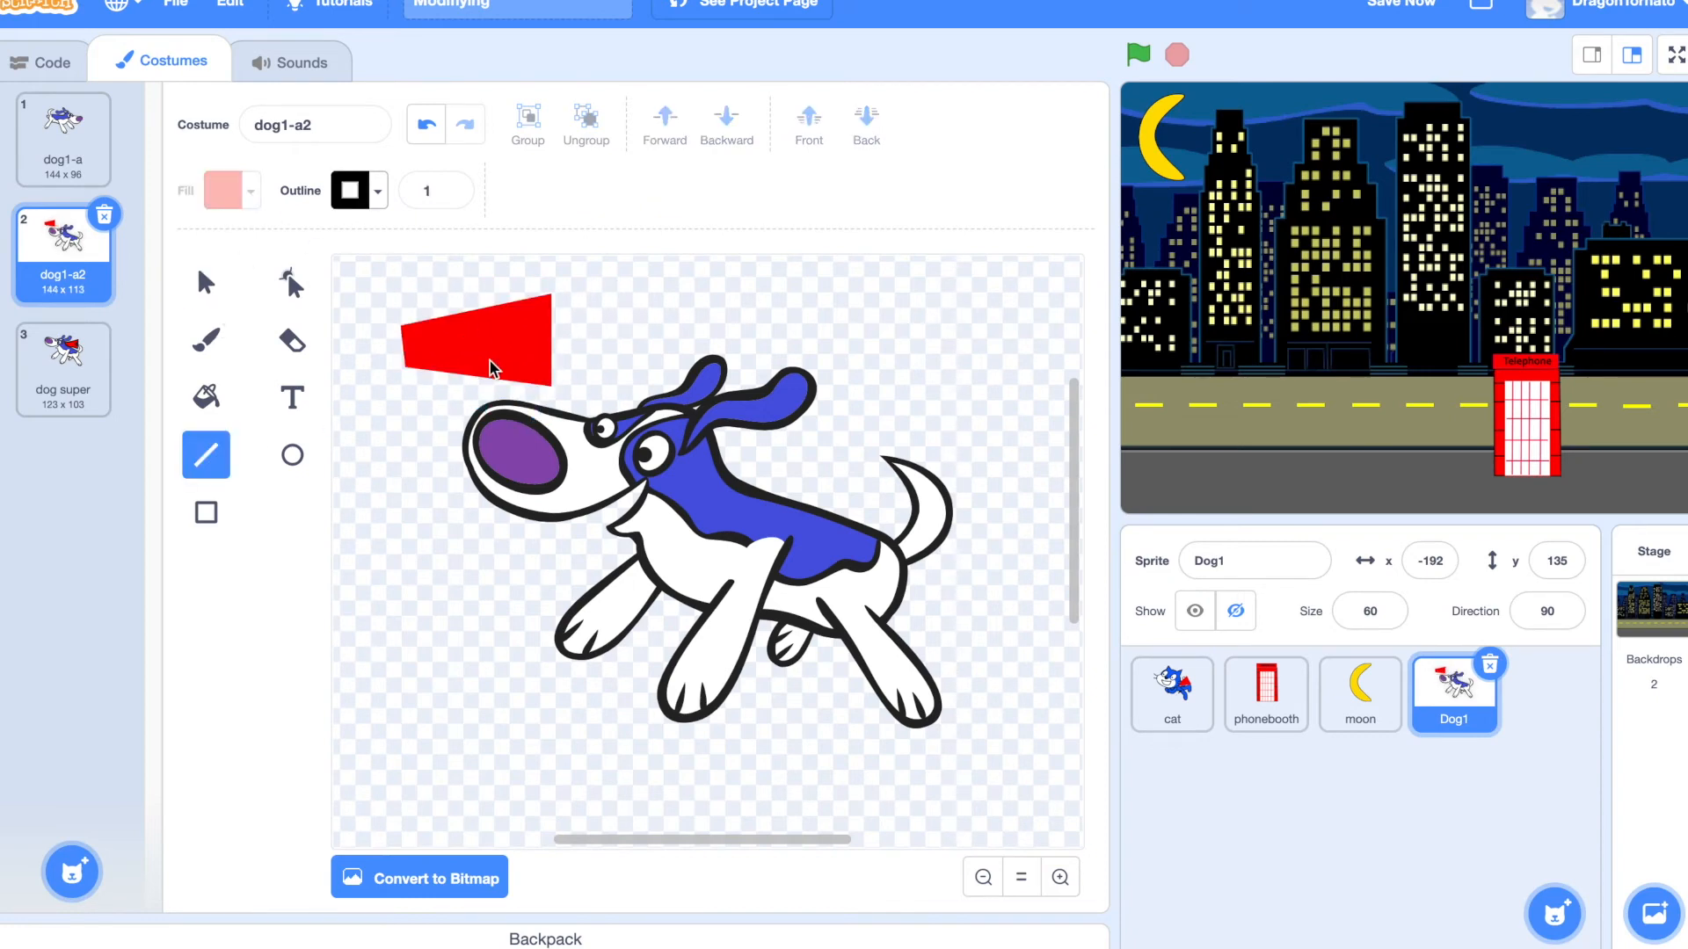
left_click_drag(547, 366, 508, 335)
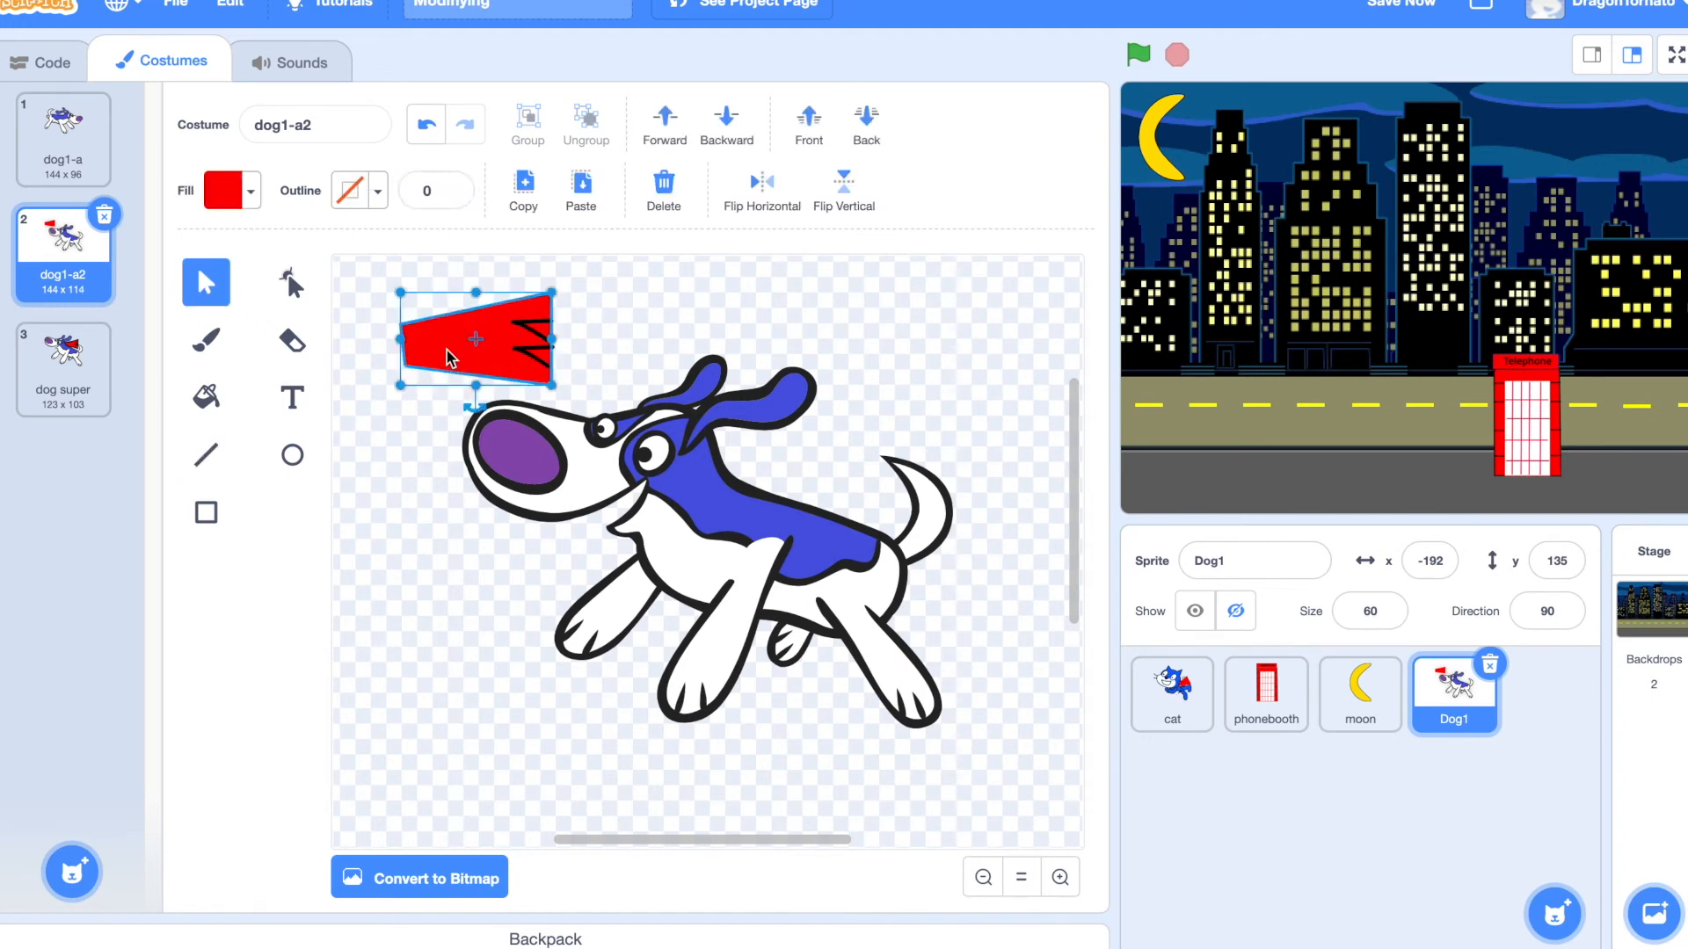
left_click_drag(449, 356, 769, 479)
left_click(532, 343)
left_click(528, 124)
left_click(566, 308)
left_click_drag(534, 345, 854, 465)
left_click(805, 468)
- Reshape the cape's corner points so its narrow end meets the dog's neck and its wide end lifts upward
left_click(292, 283)
left_click_drag(727, 489, 717, 449)
left_click_drag(872, 508, 873, 482)
left_click_drag(872, 415, 875, 393)
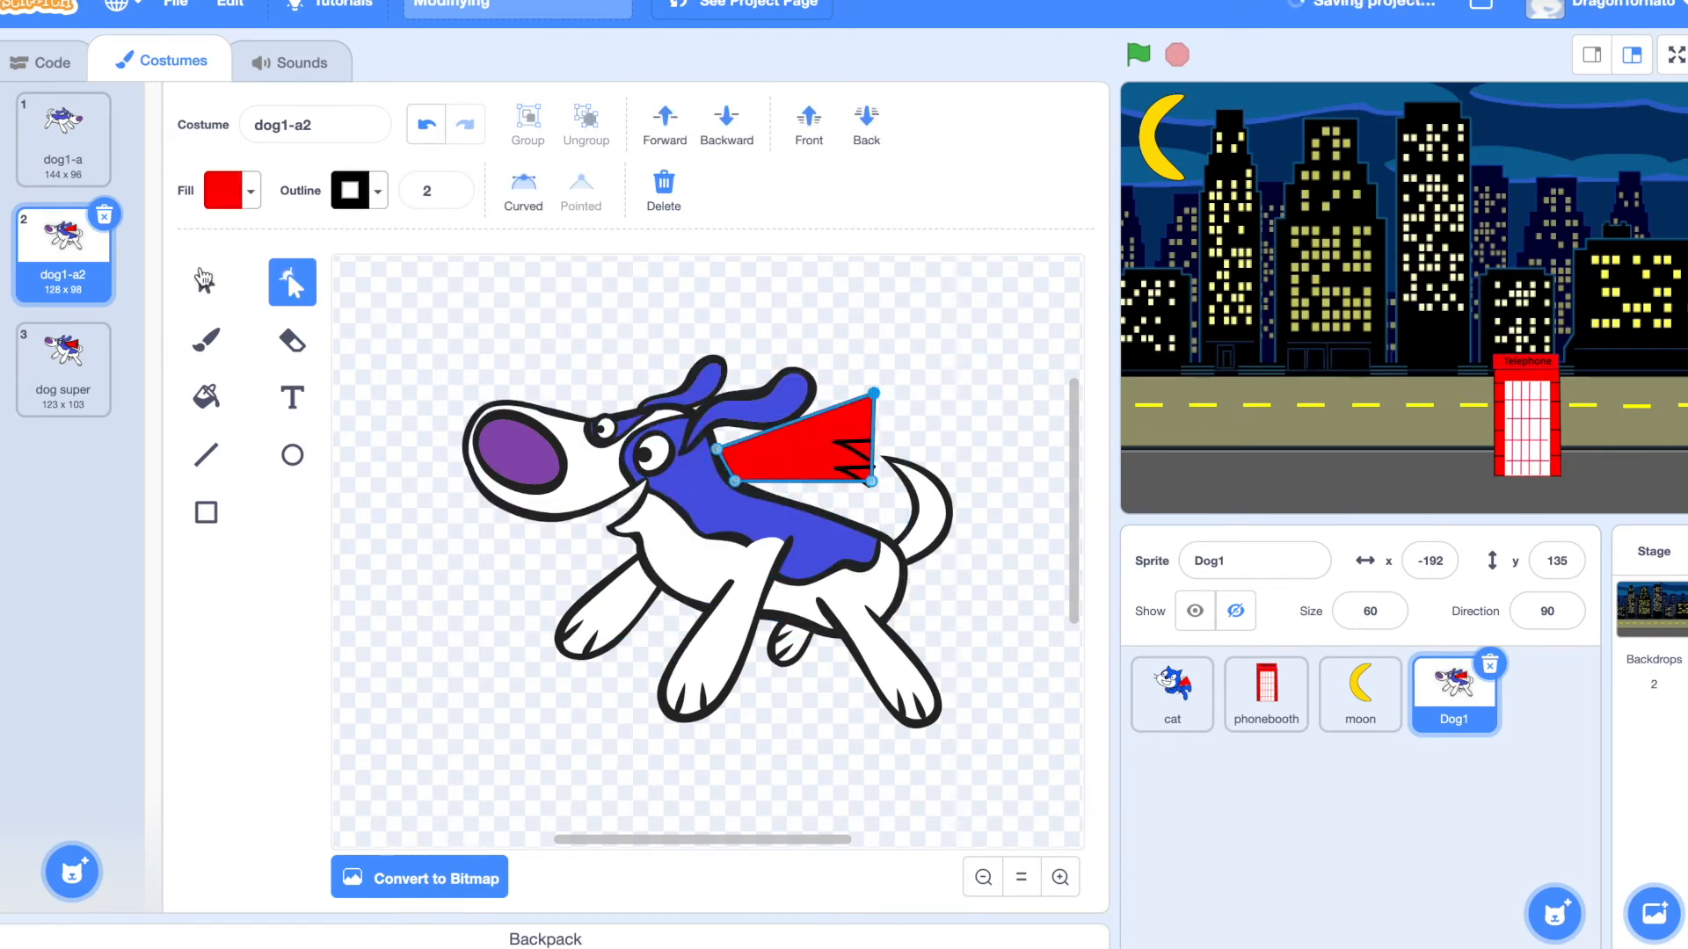
- Rotate the dog's long ear slightly and move it up, clear of the cape
left_click(206, 282)
left_click(778, 395)
left_click_drag(748, 475, 768, 469)
left_click_drag(778, 400, 774, 381)
left_click(705, 365)
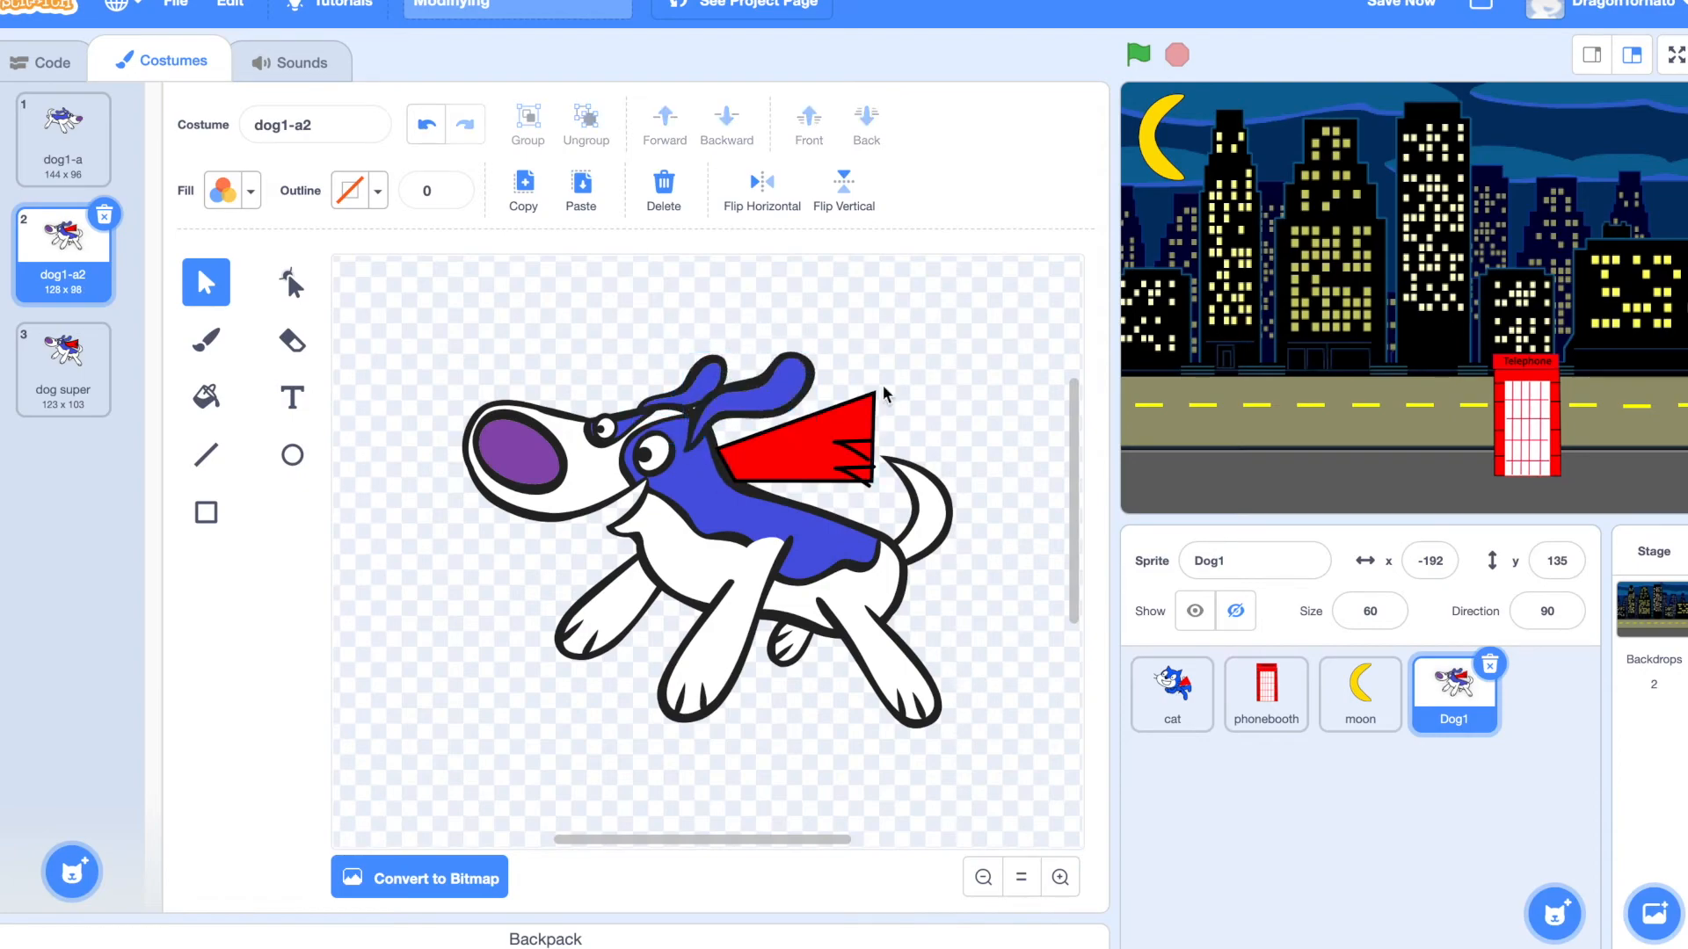
- Add a switch costume to dog super block after the 1.5-second wait inside Dog1's phonebooth condition, and run the project
left_click(63, 360)
left_click(50, 295)
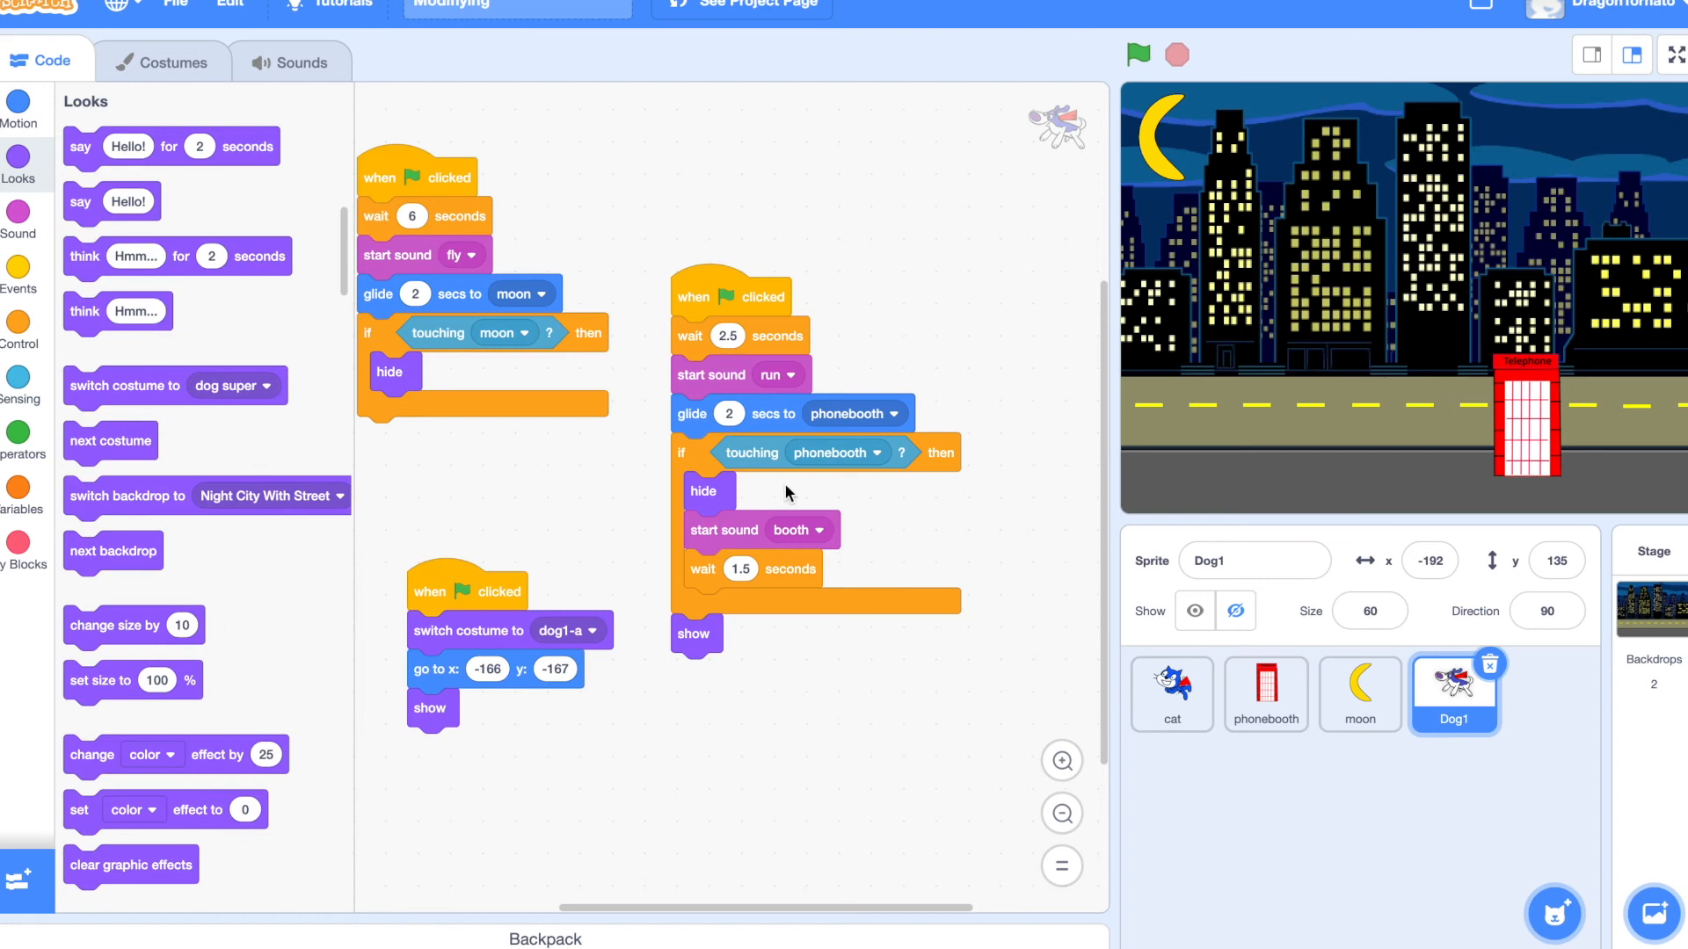
left_click_drag(136, 389, 807, 740)
left_click(870, 738)
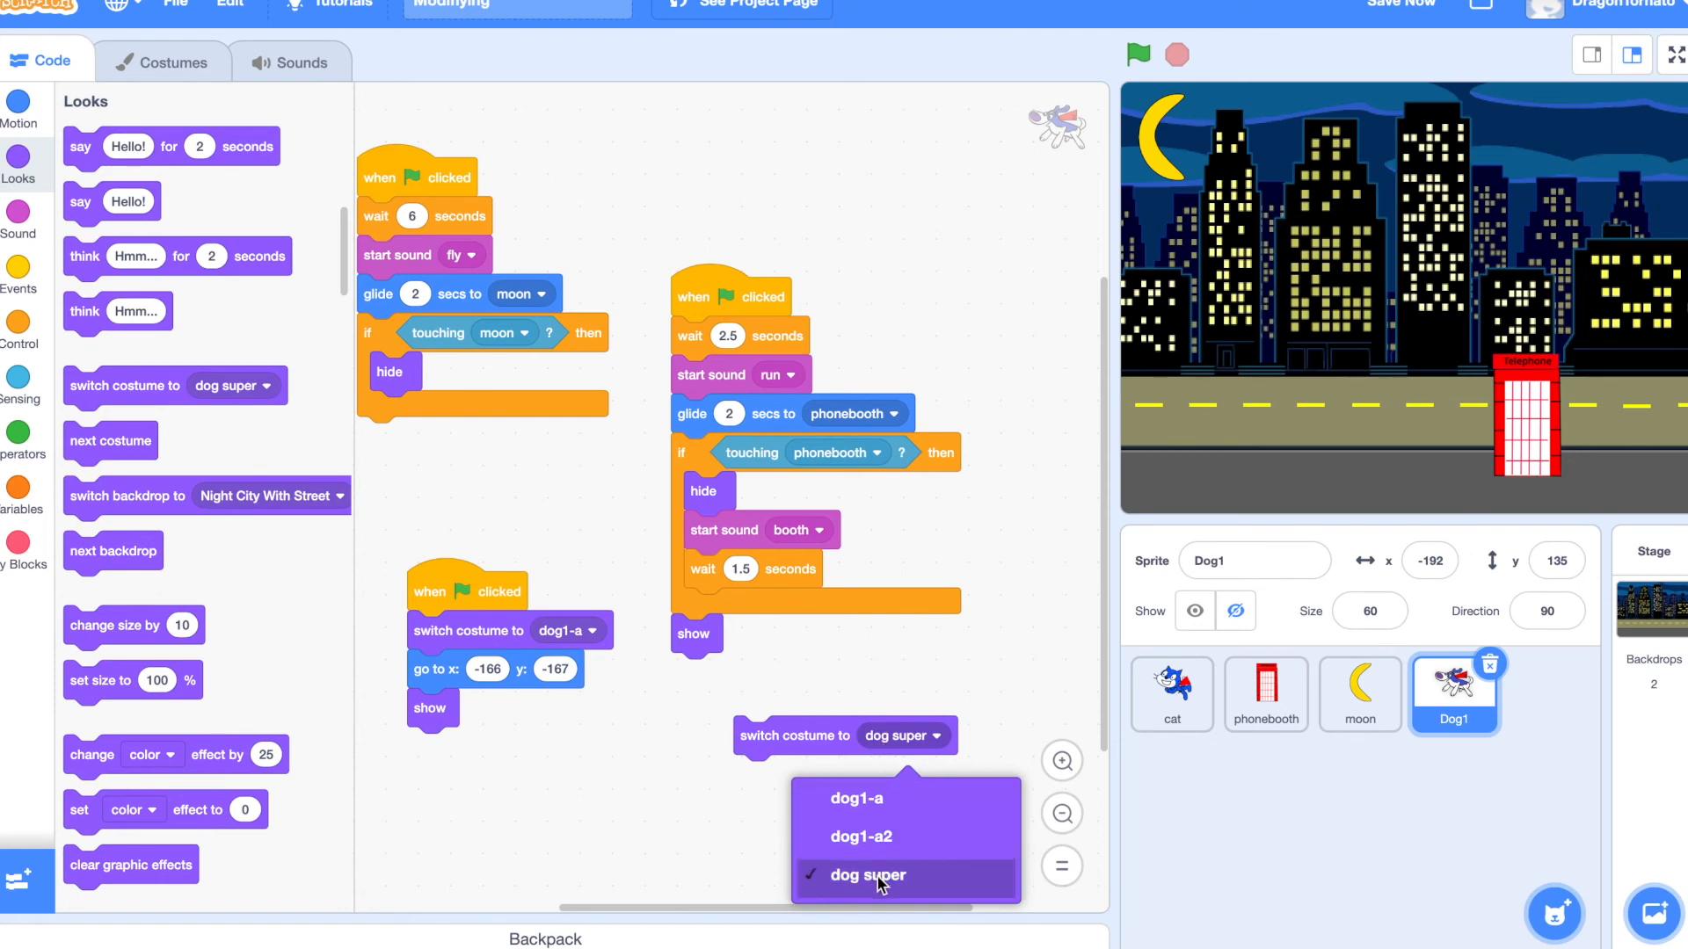
left_click(768, 831)
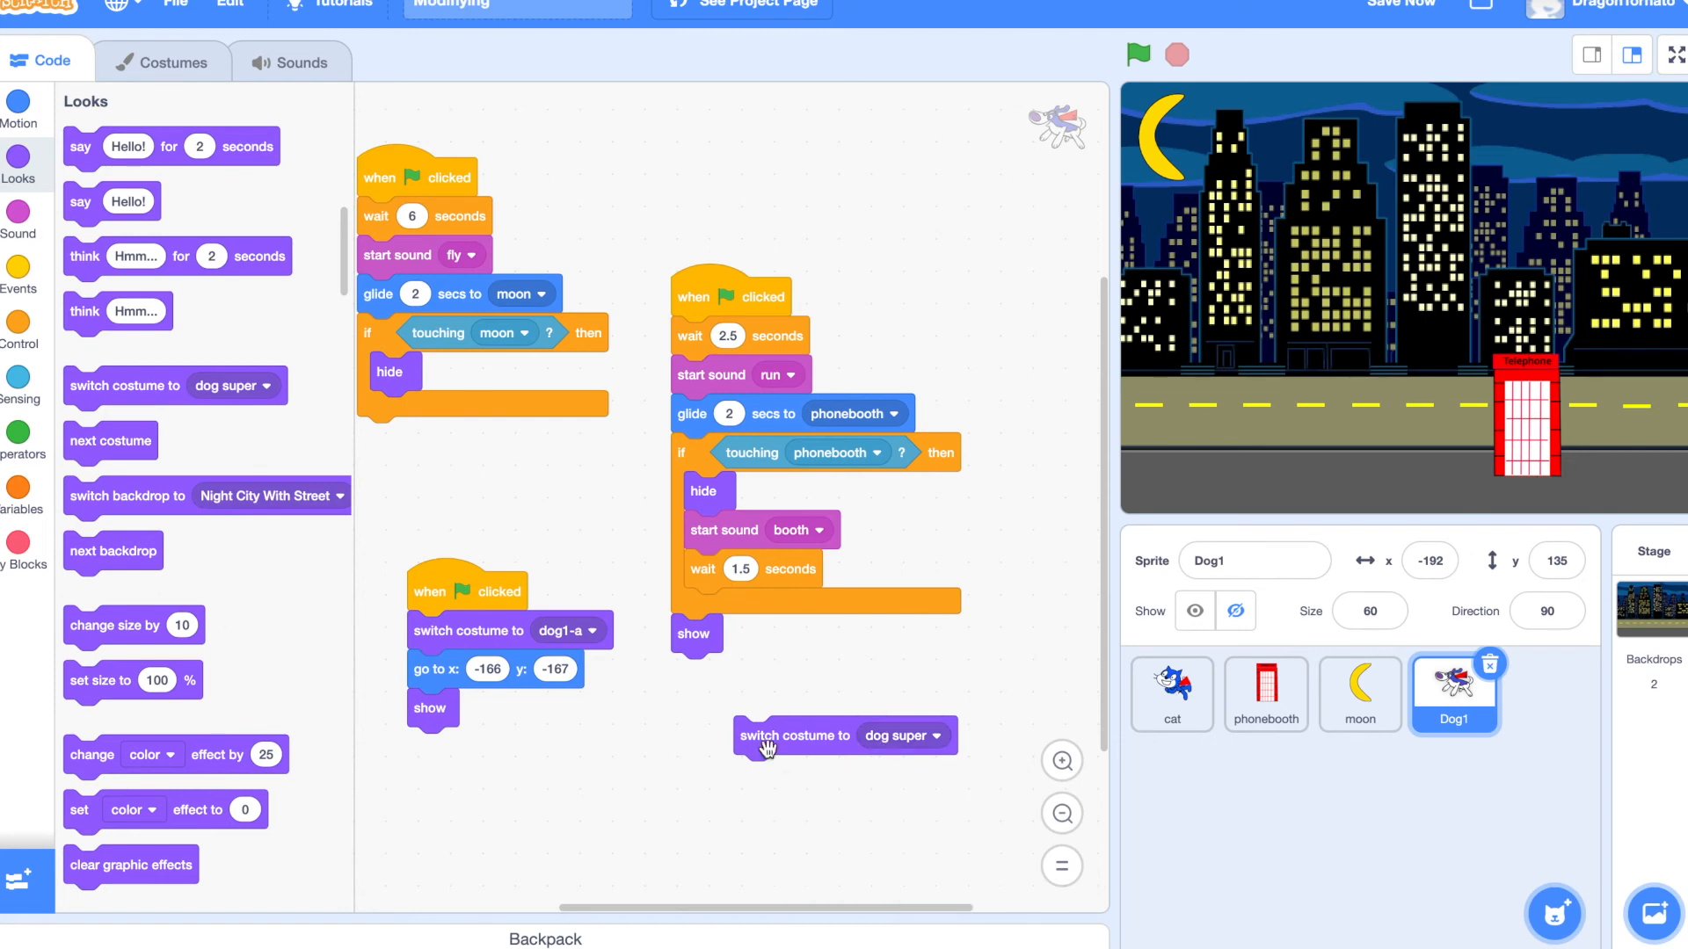
left_click(884, 735)
left_click(863, 872)
left_click_drag(774, 746, 735, 612)
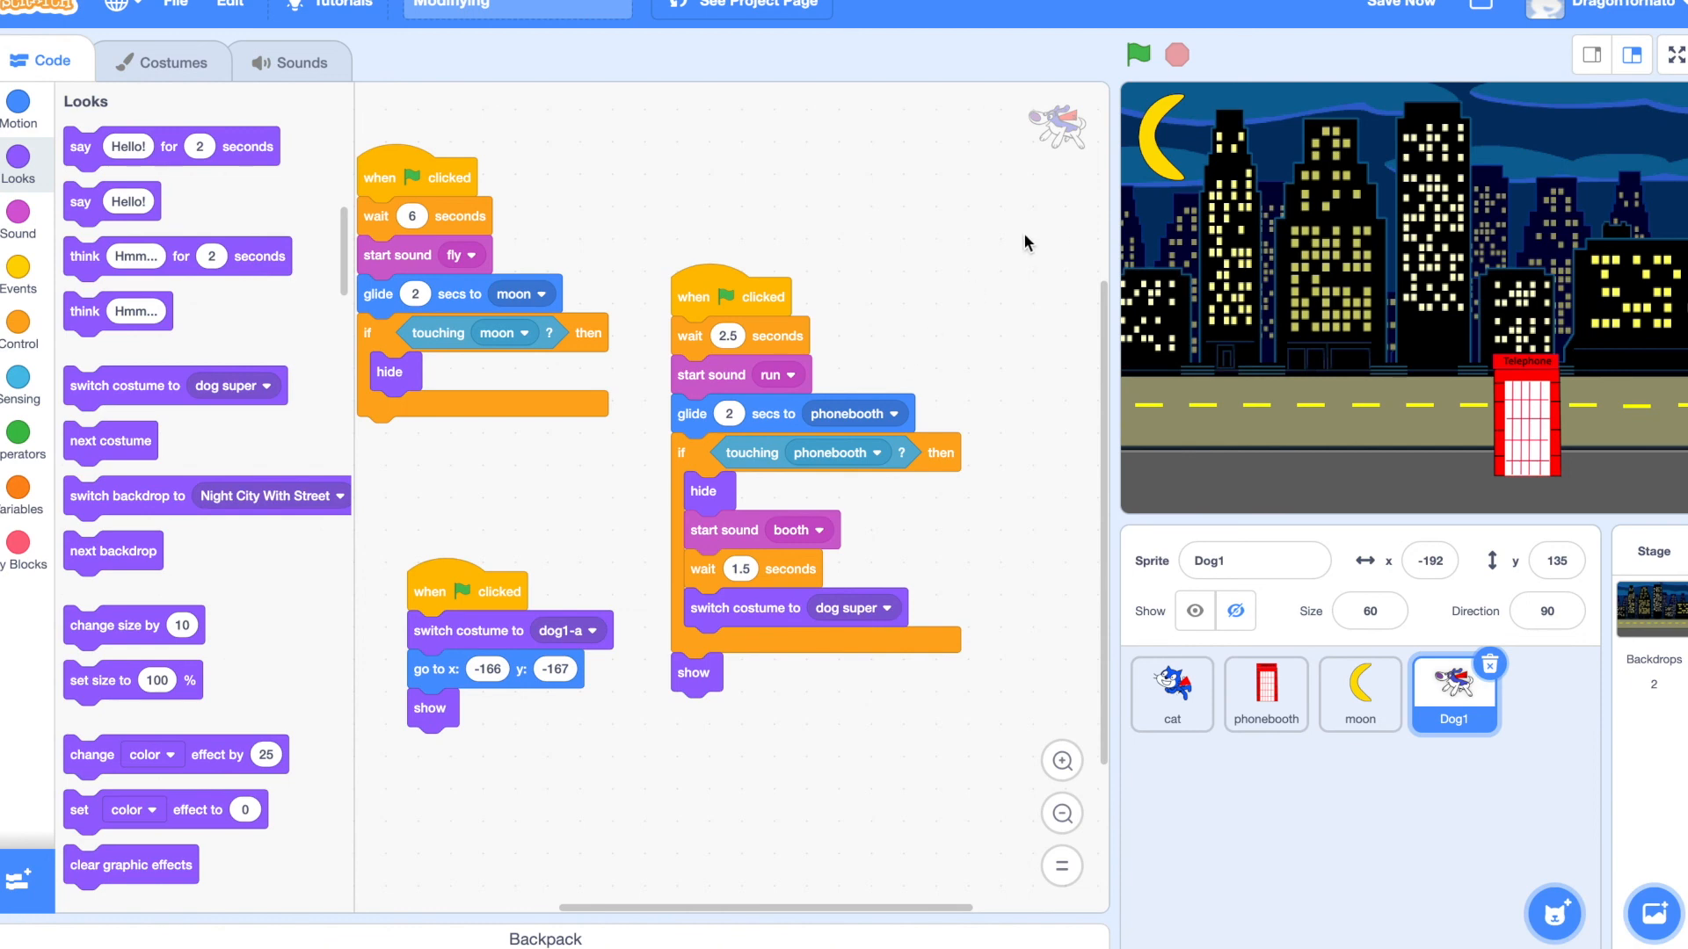
left_click(1134, 56)
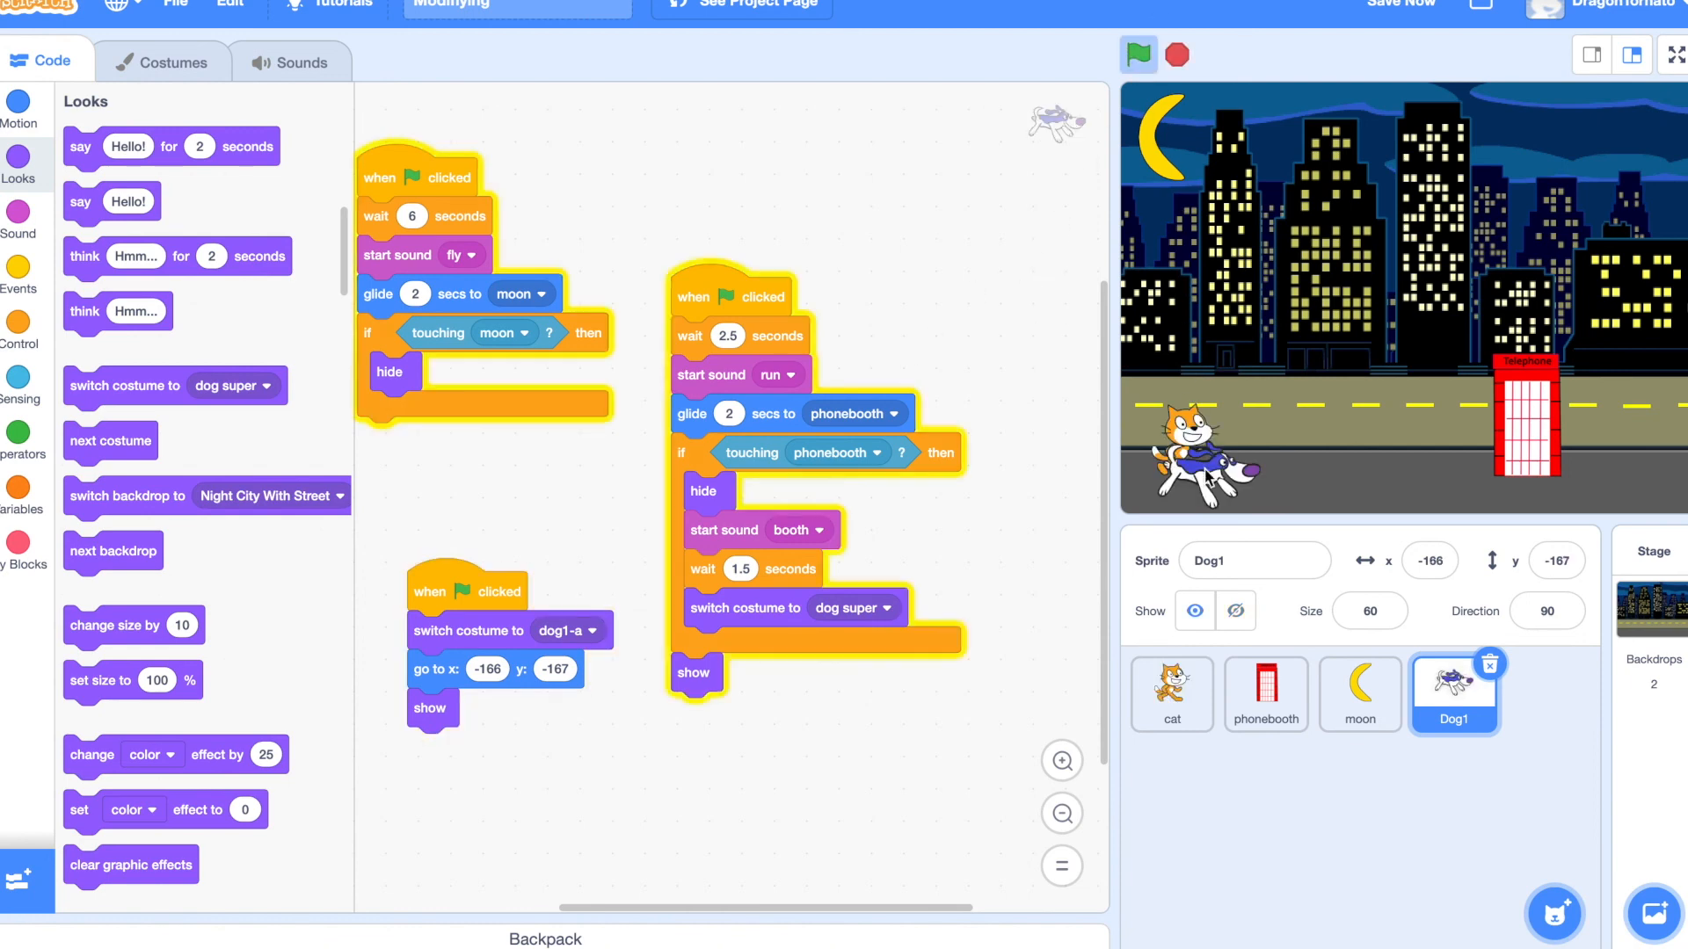